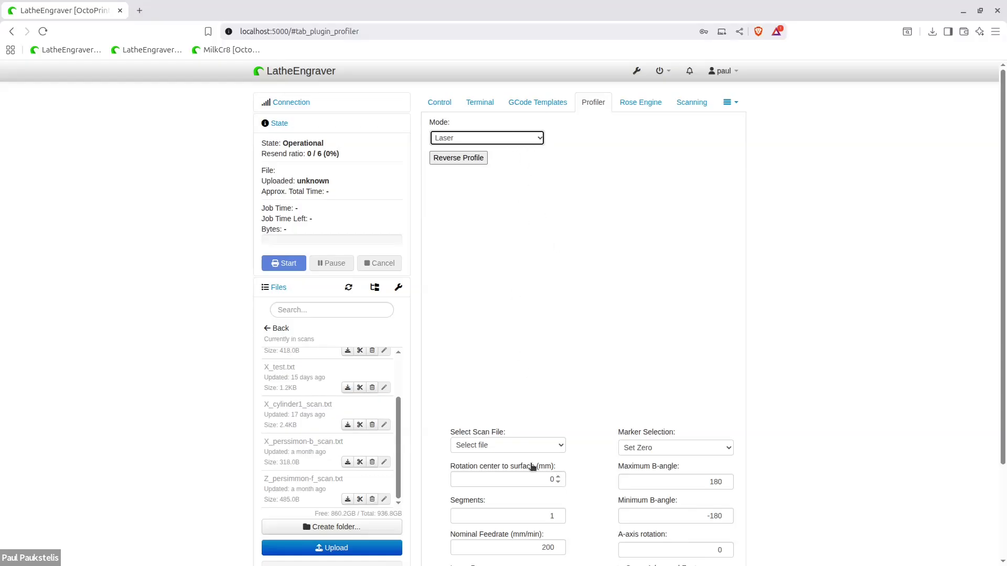
# Step: Load X_beech-b_scan.txt as the scan file for the laser profile
pyautogui.click(540, 446)
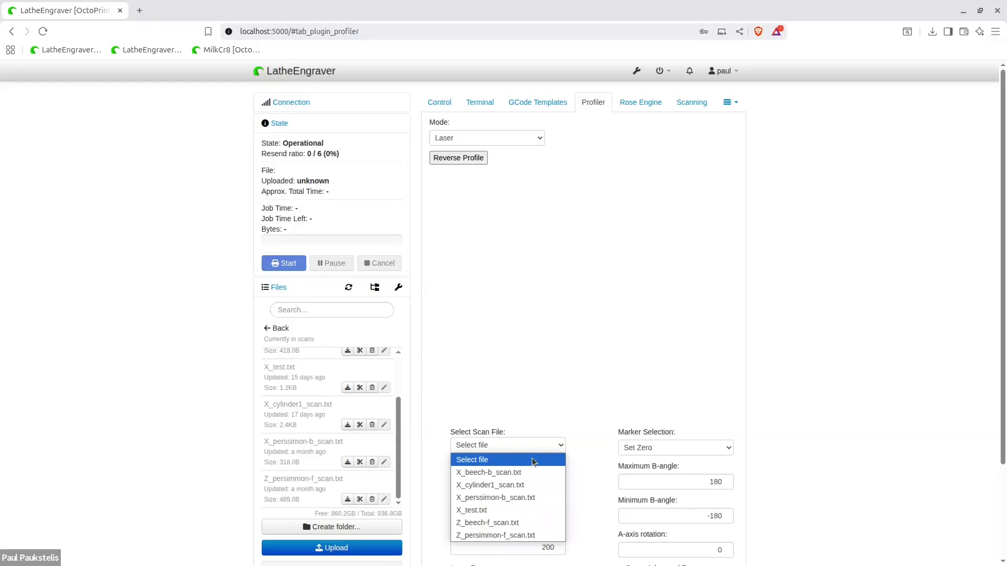
pyautogui.click(514, 474)
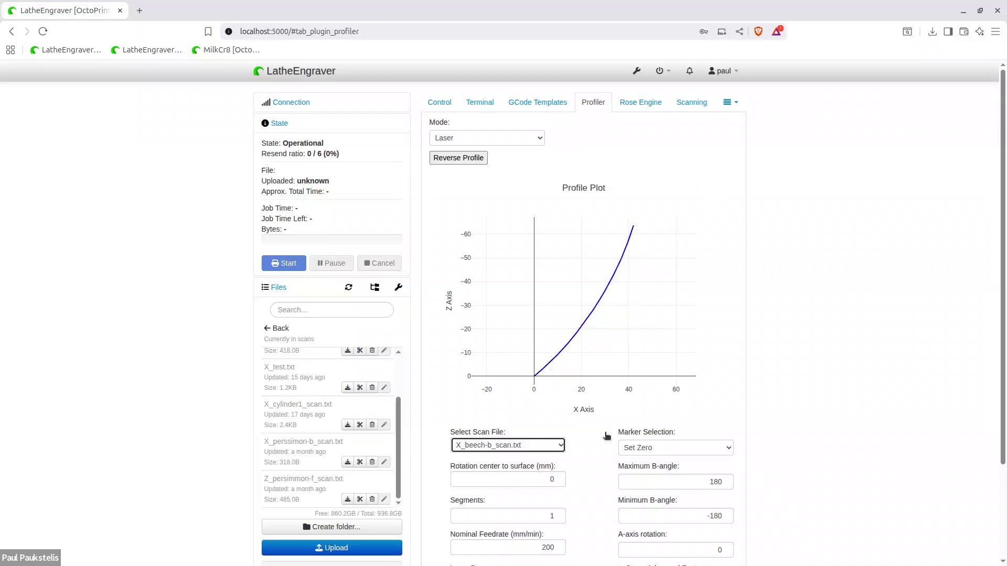
# Step: Review the rotation center and Segments settings, and expand the Super Advanced Features
pyautogui.scroll(-2, 578, 418)
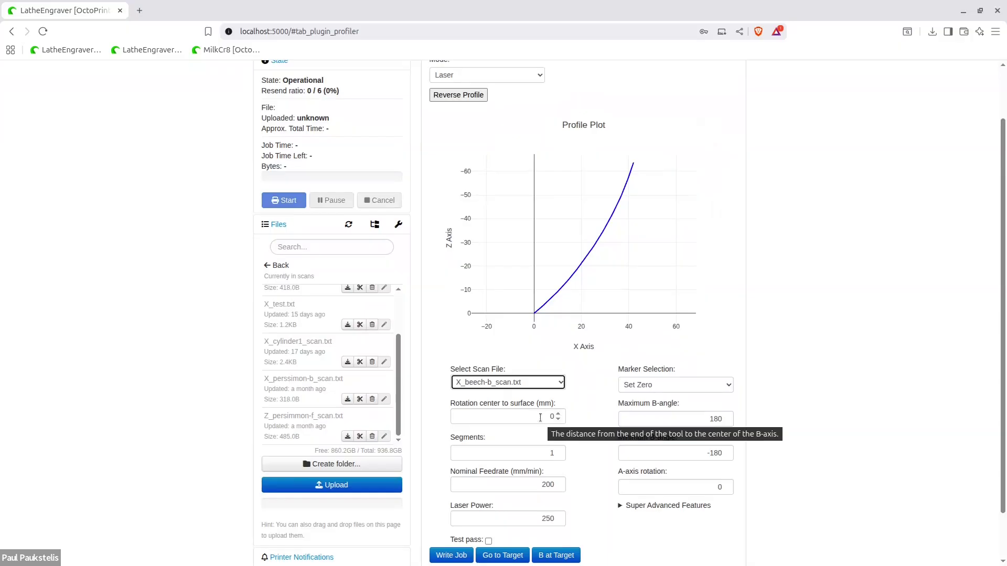
pyautogui.rightClick(446, 405)
pyautogui.click(445, 422)
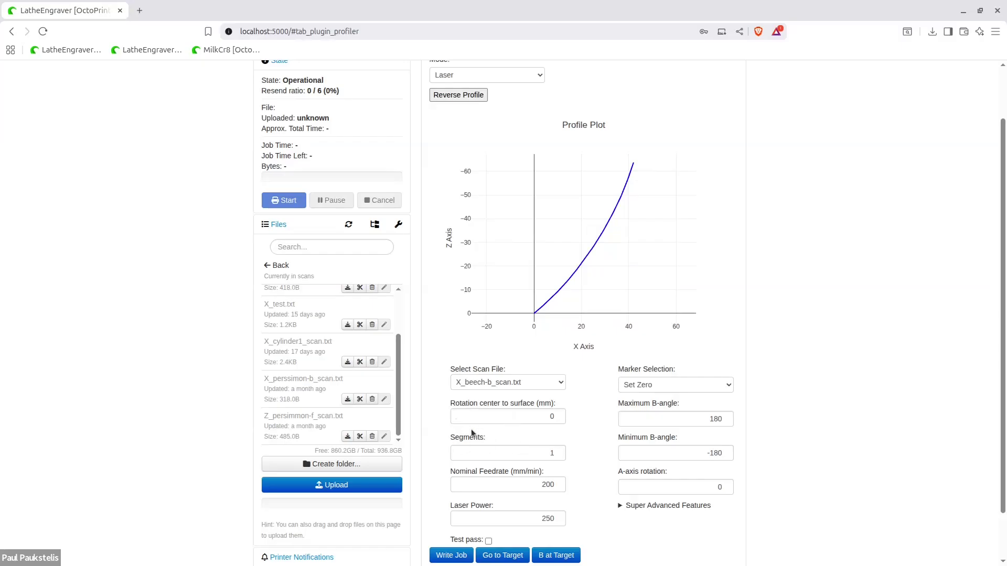
pyautogui.moveTo(474, 442)
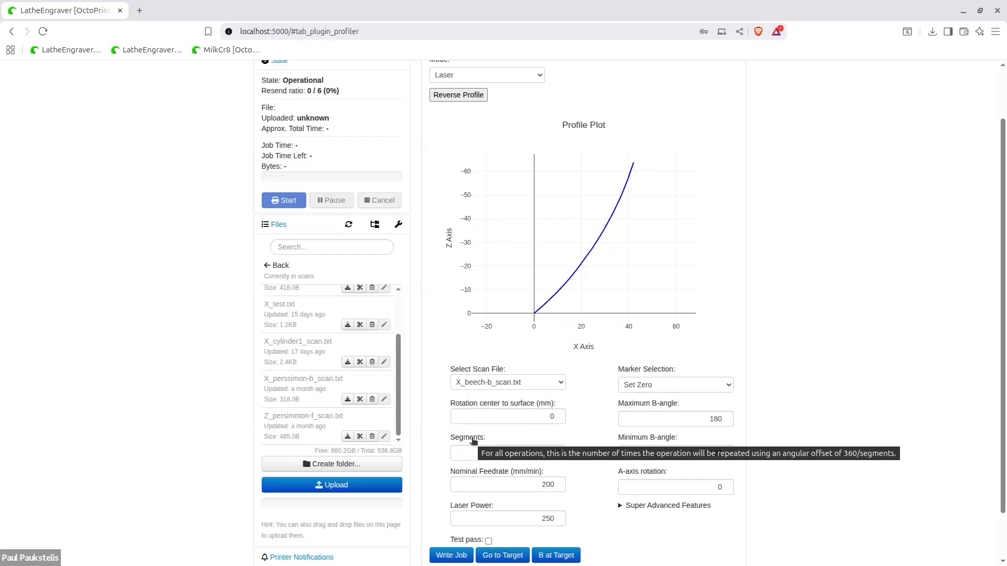
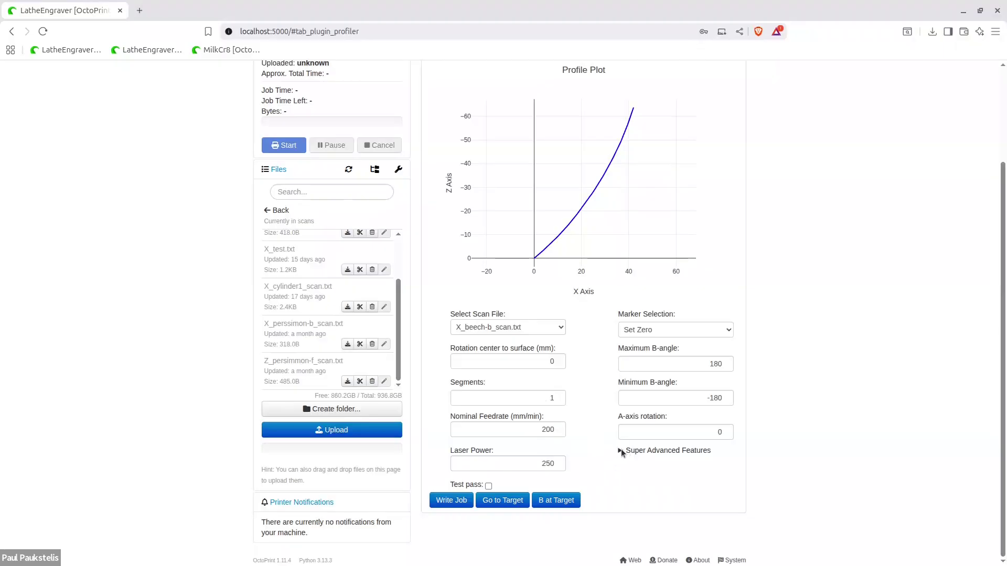
pyautogui.click(620, 452)
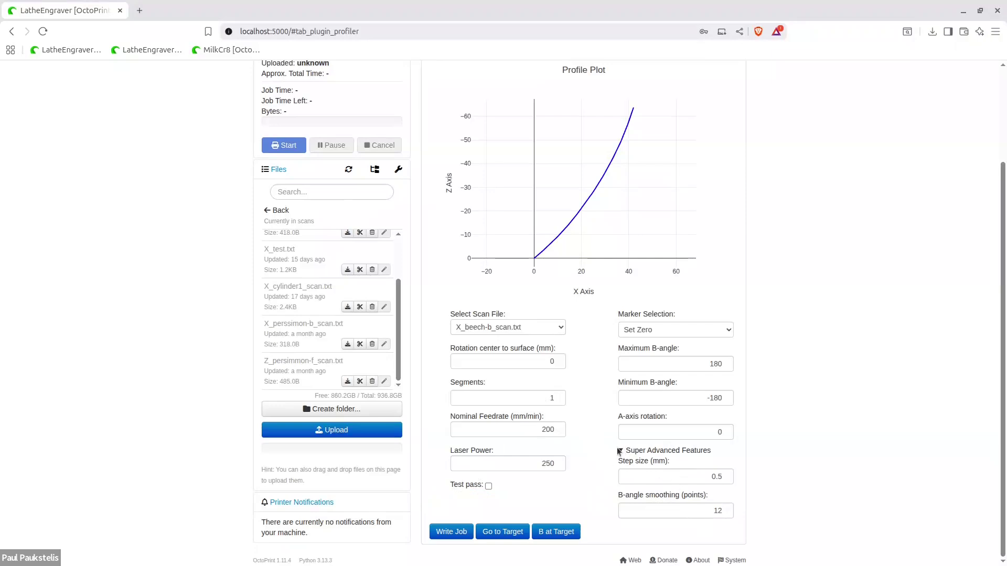
# Step: Switch the profiler mode to Flute and examine the Total/Max Depth and Step Down settings
pyautogui.scroll(1, 602, 431)
pyautogui.scroll(3, 602, 432)
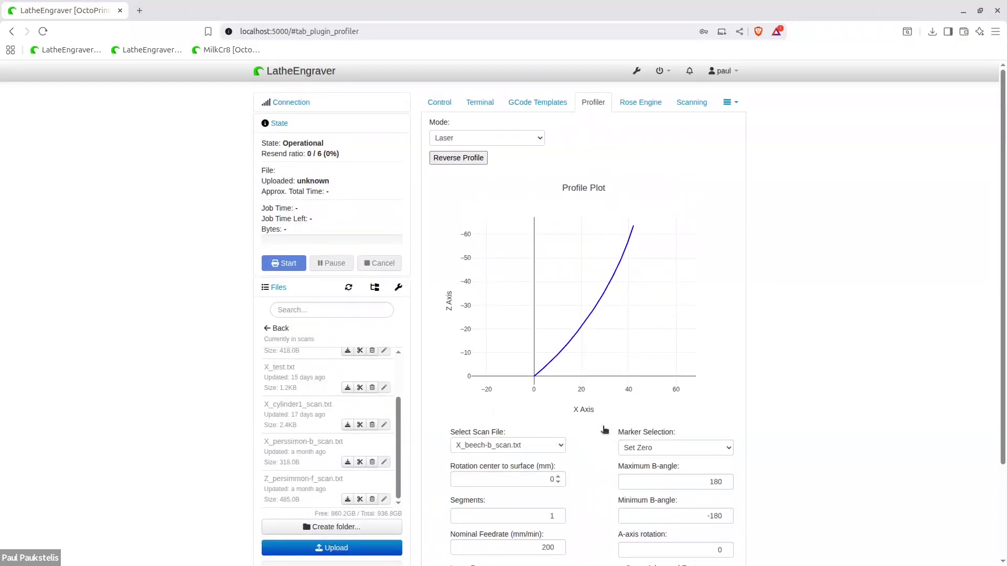
pyautogui.click(516, 140)
pyautogui.click(505, 178)
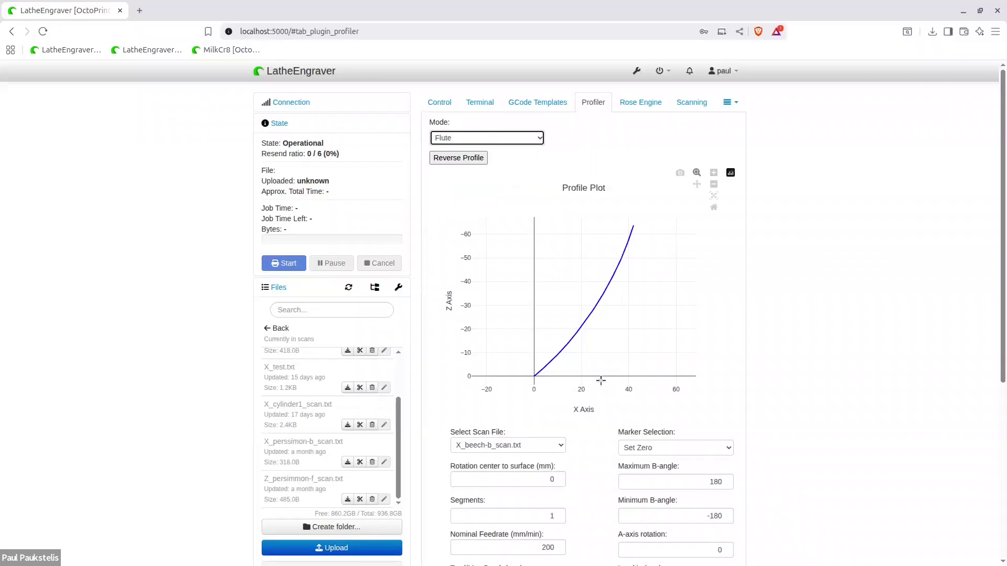
pyautogui.scroll(-1, 596, 439)
pyautogui.scroll(-4, 596, 439)
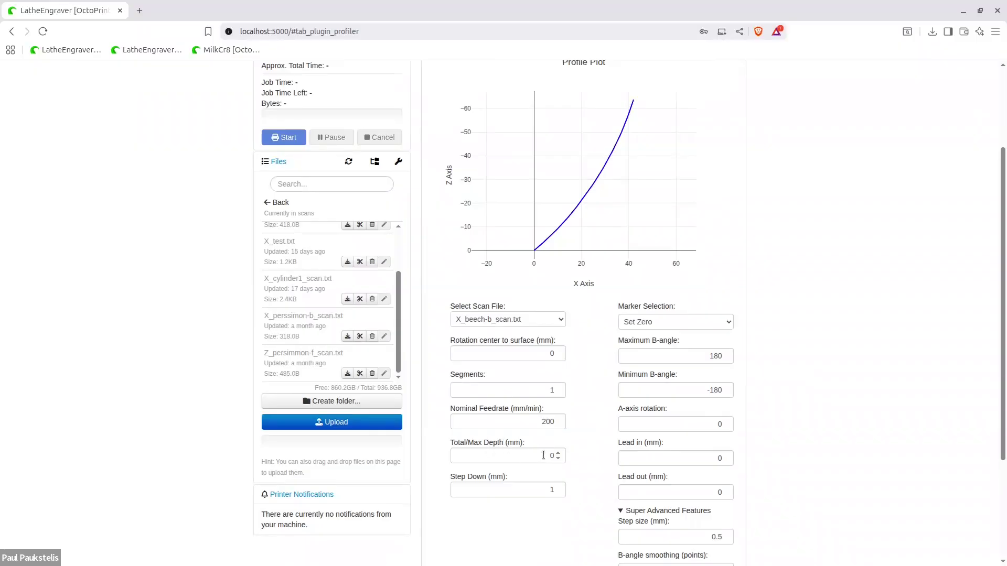
pyautogui.moveTo(539, 456)
pyautogui.moveTo(530, 490)
pyautogui.scroll(4, 612, 439)
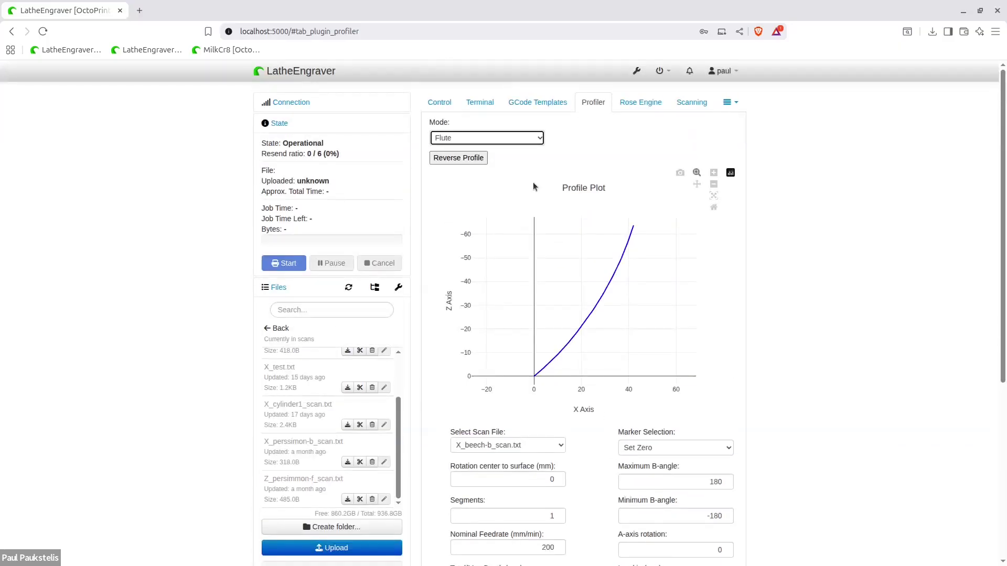
# Step: Switch the profiler mode to Wrap
pyautogui.click(530, 138)
pyautogui.click(505, 181)
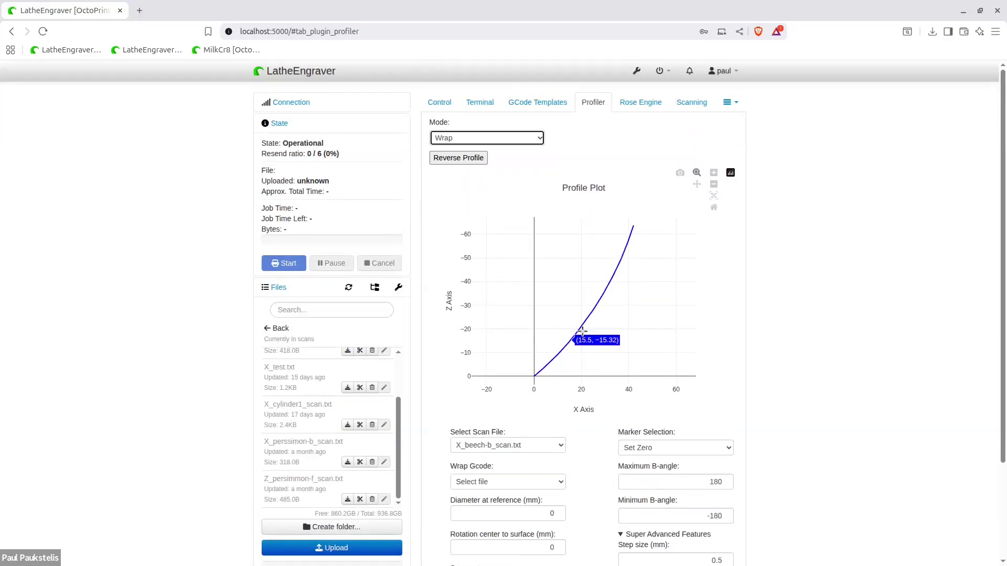
pyautogui.scroll(-2, 585, 449)
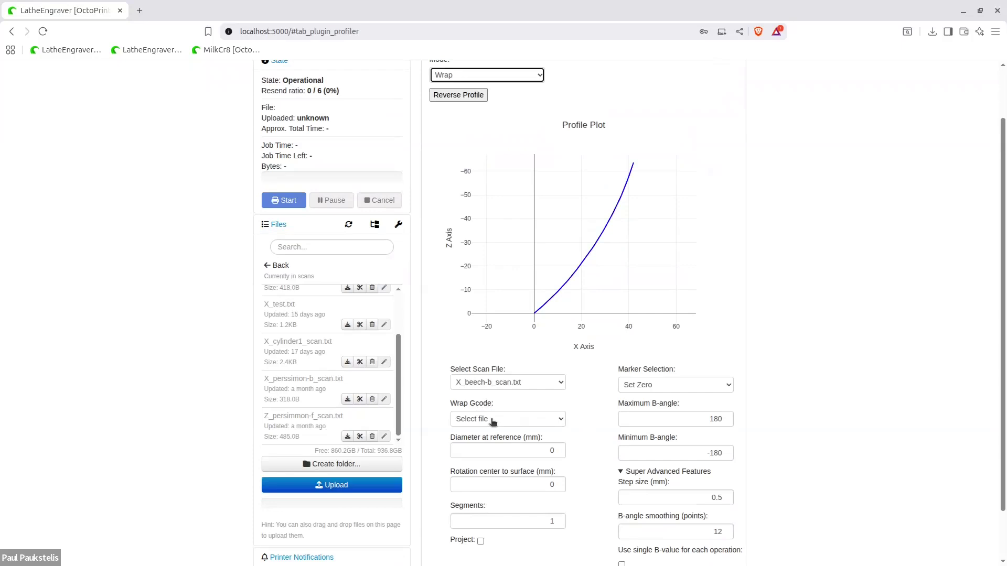
# Step: Look through the available Wrap Gcode files and the contents of the wrap folder in the file list
pyautogui.click(493, 421)
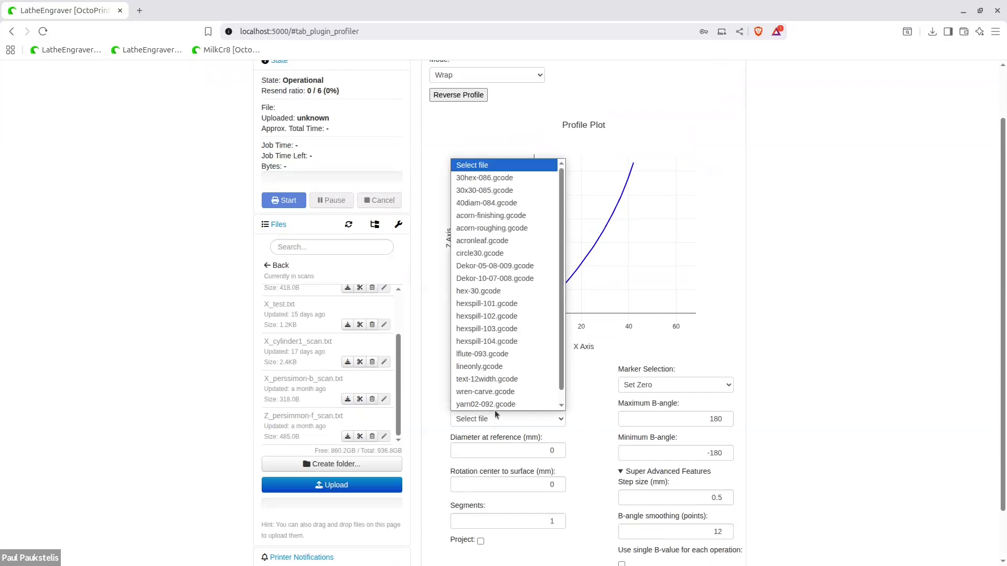
pyautogui.click(420, 376)
pyautogui.click(270, 267)
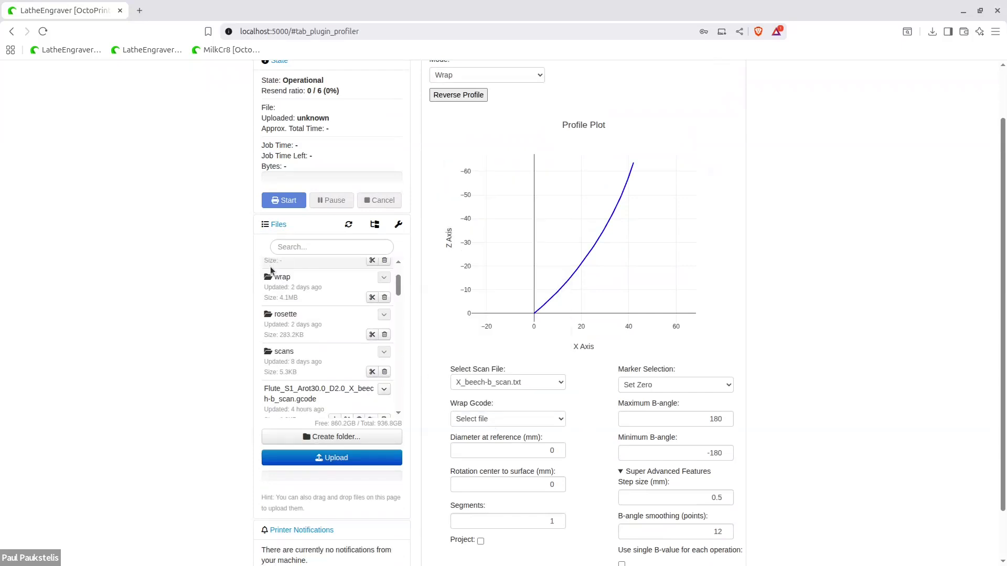
pyautogui.scroll(2, 313, 344)
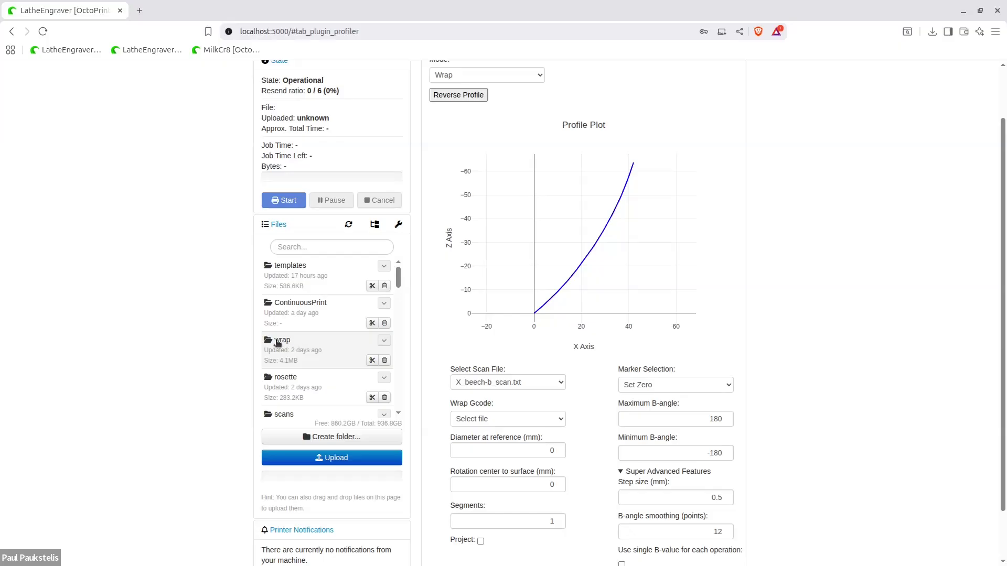
pyautogui.click(278, 341)
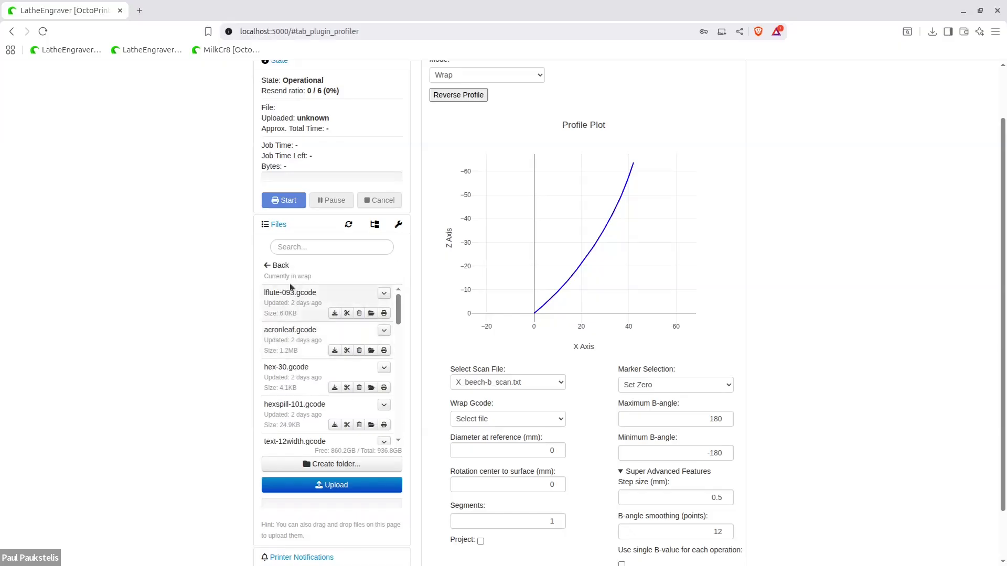
pyautogui.click(268, 265)
# Step: Choose hex-30.gcode as the wrap G-code and set the diameter at reference to 120 mm
pyautogui.click(502, 418)
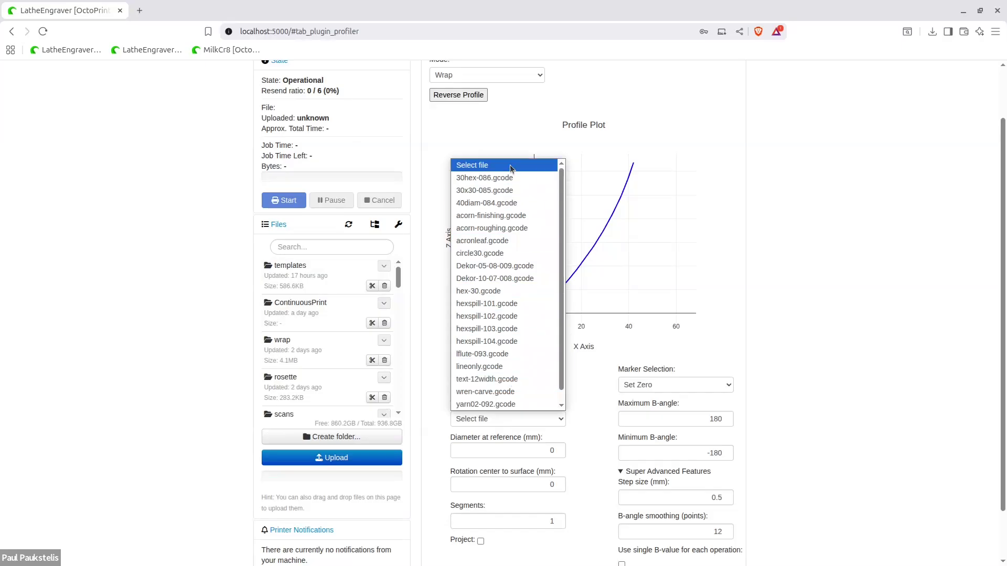
pyautogui.click(511, 293)
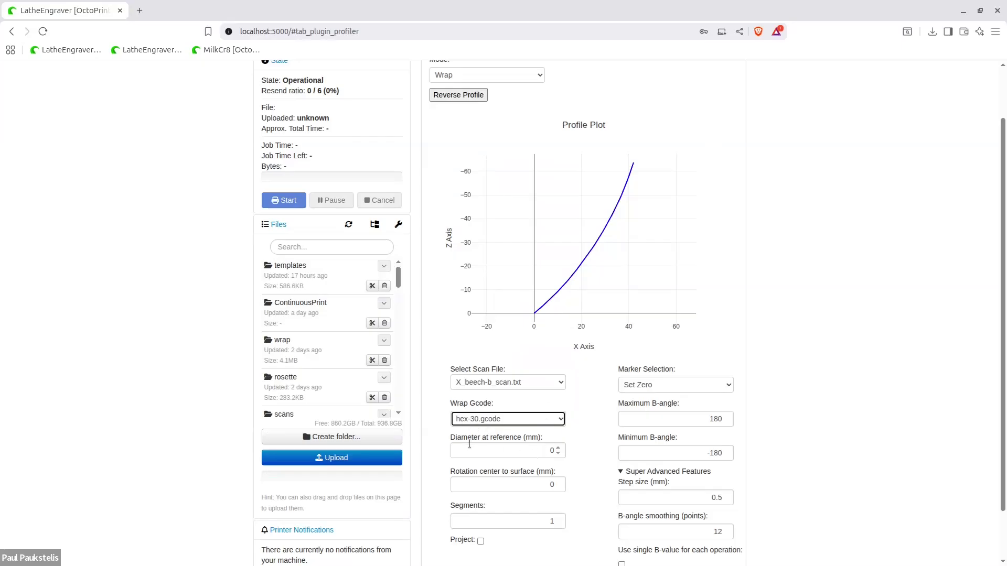
pyautogui.moveTo(481, 451)
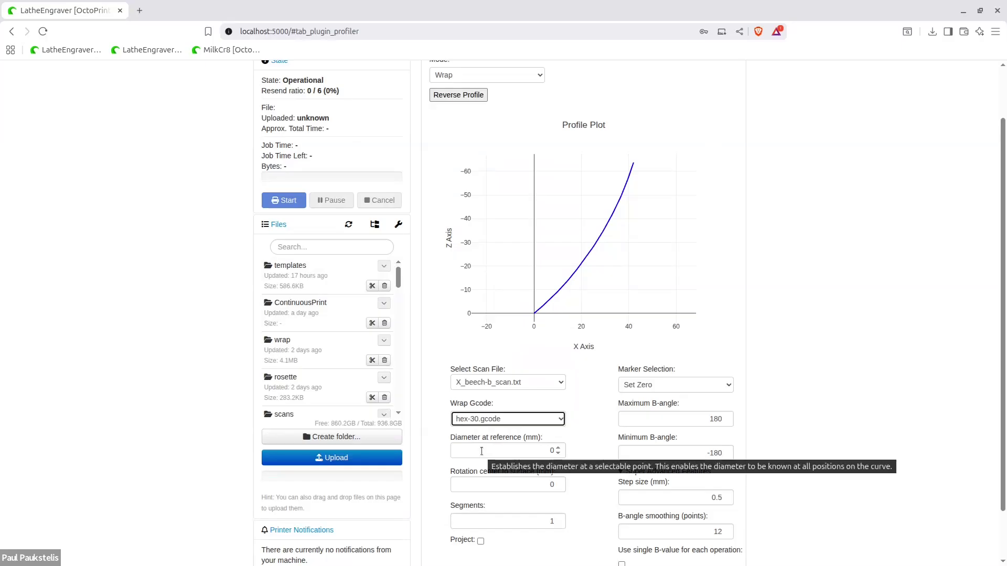
pyautogui.moveTo(526, 319)
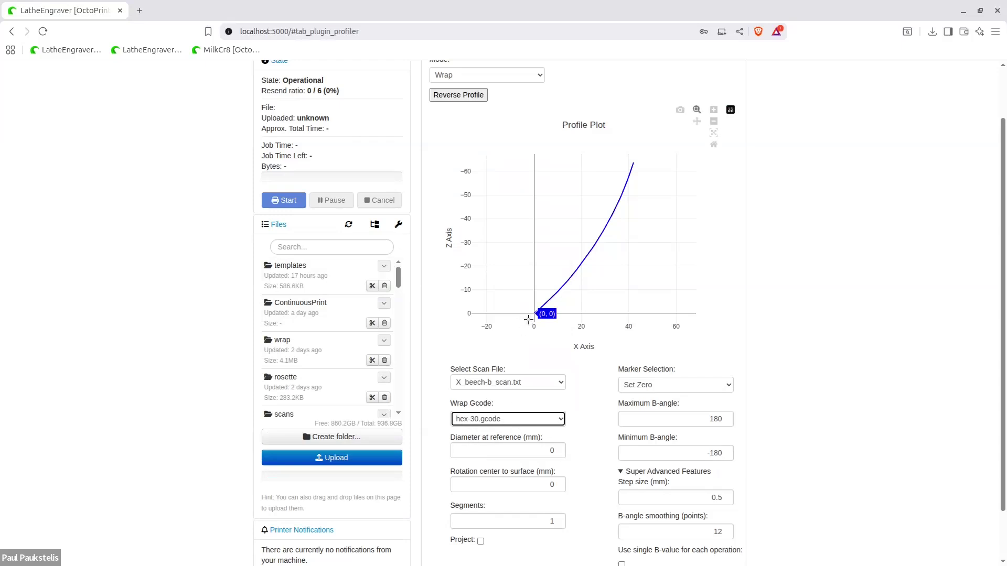
pyautogui.click(532, 450)
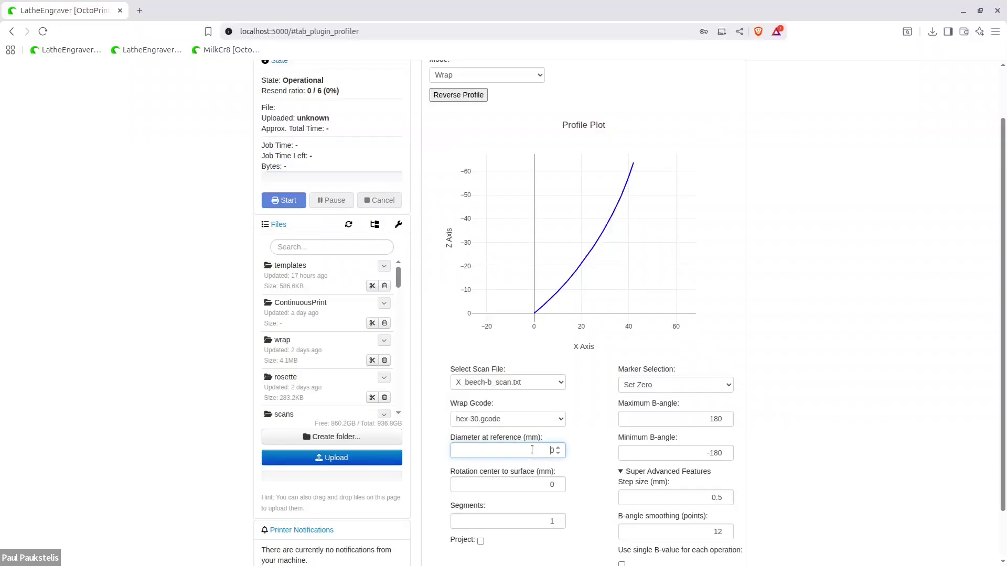
pyautogui.write('120')
# Step: Place the Diameter Reference marker at the (0, 0) starting point of the profile curve
pyautogui.click(655, 385)
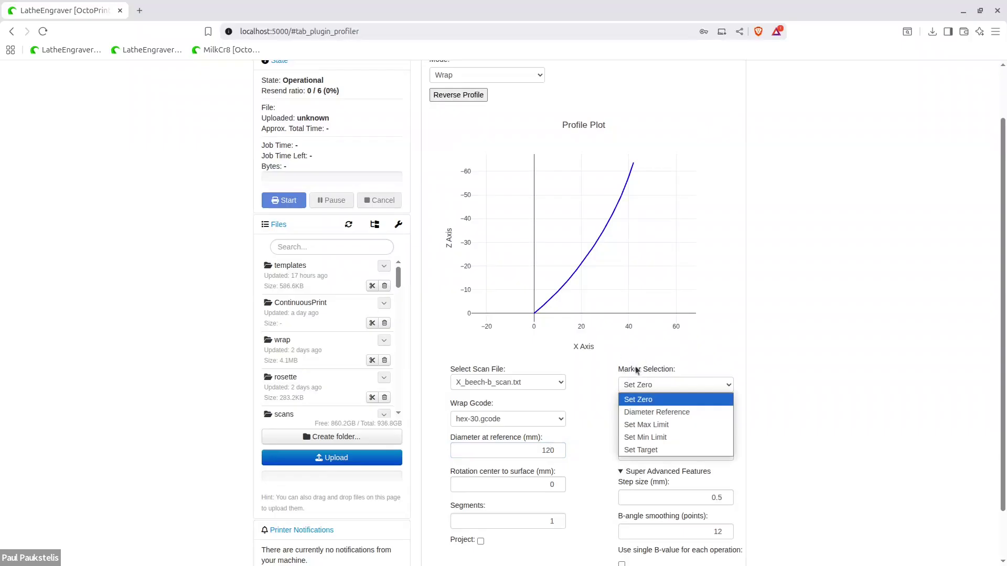
pyautogui.click(632, 412)
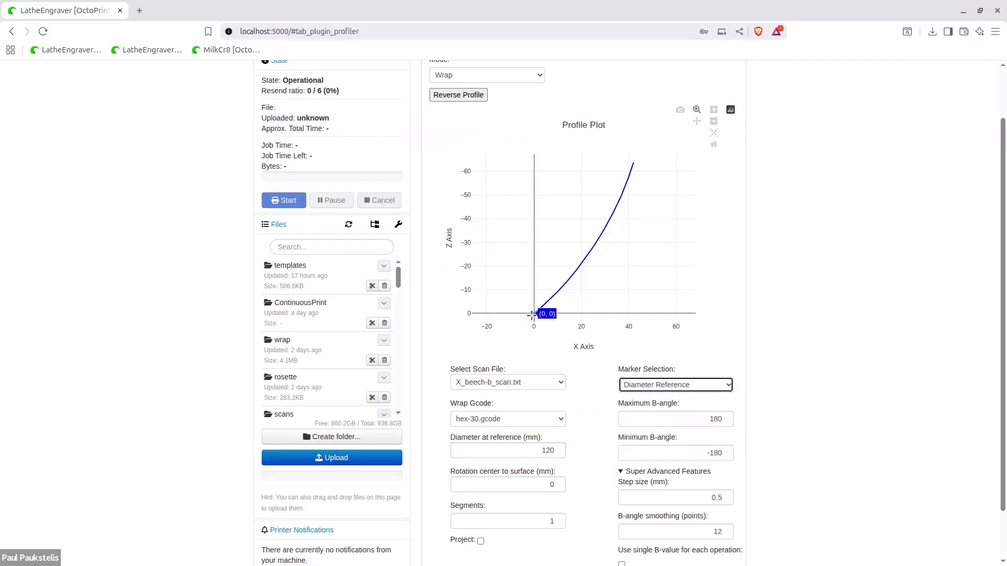
pyautogui.click(532, 316)
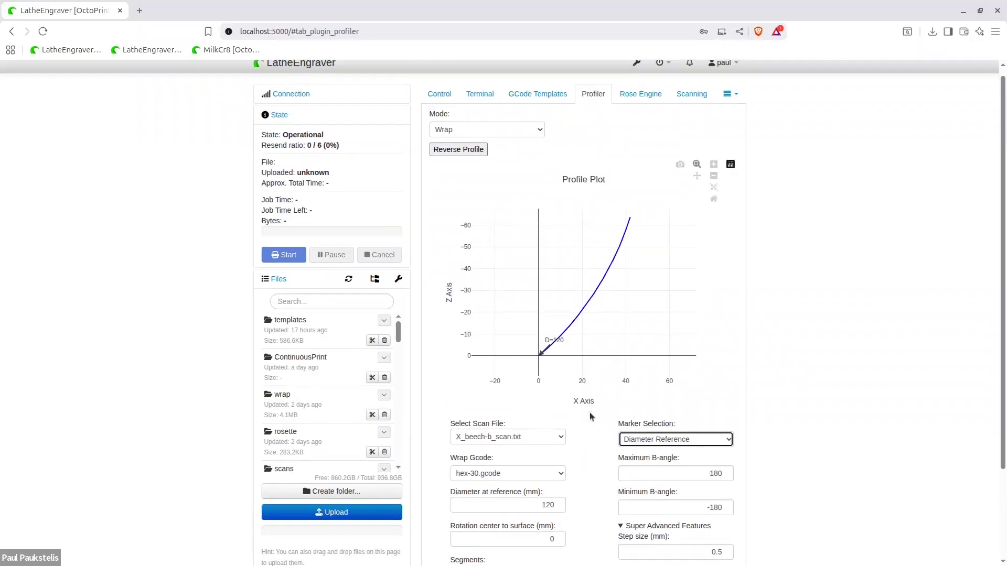
pyautogui.click(666, 388)
pyautogui.click(593, 393)
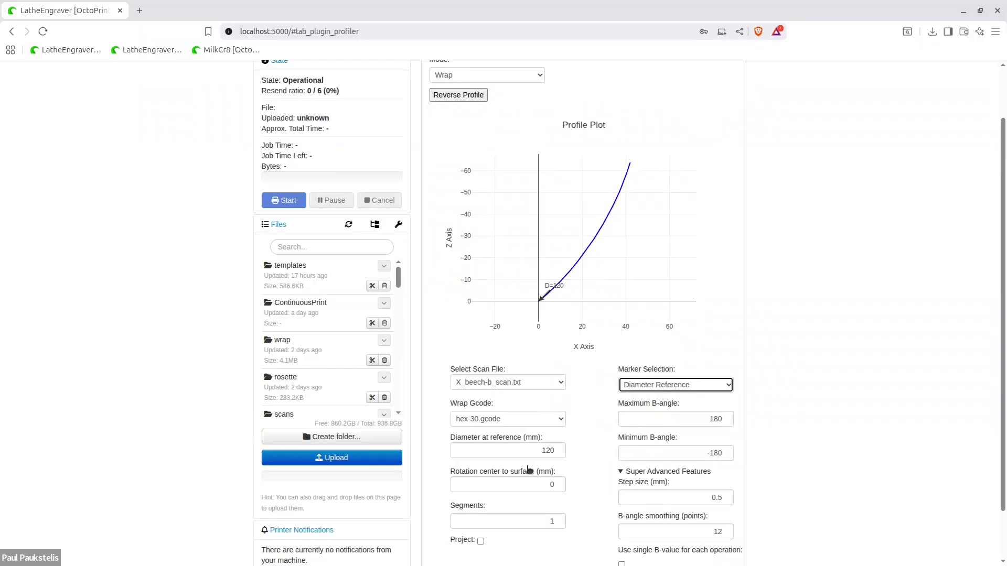
pyautogui.moveTo(529, 476)
# Step: Place the max limit marker at X 32 and the min limit marker at X 14 on the profile curve
pyautogui.click(663, 387)
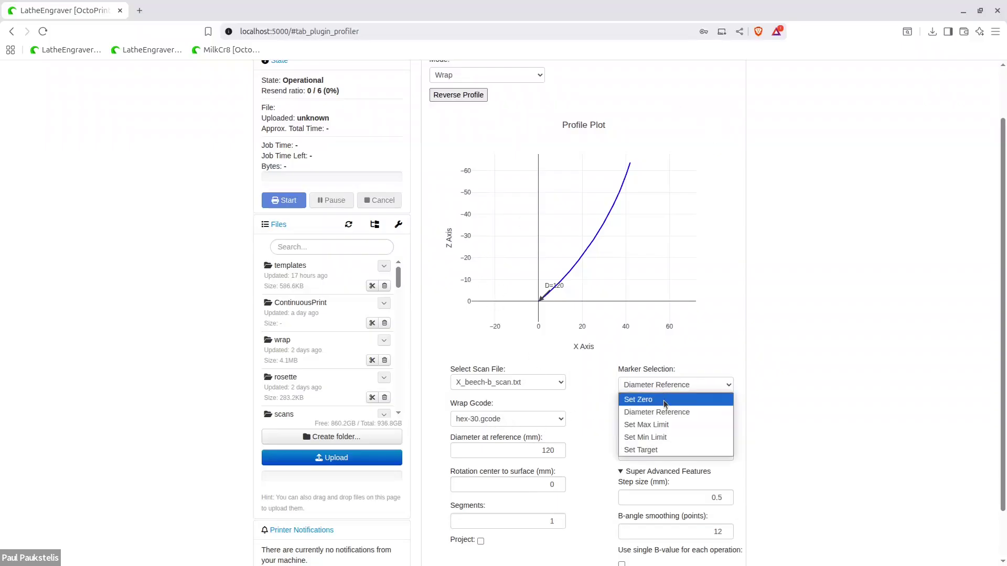
pyautogui.click(659, 427)
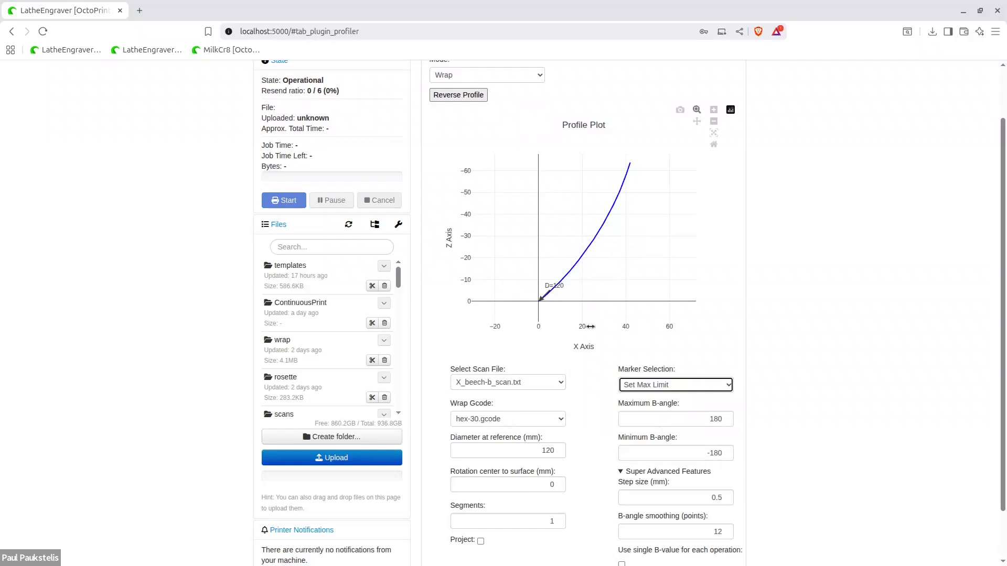
pyautogui.click(604, 214)
pyautogui.click(669, 385)
pyautogui.click(653, 437)
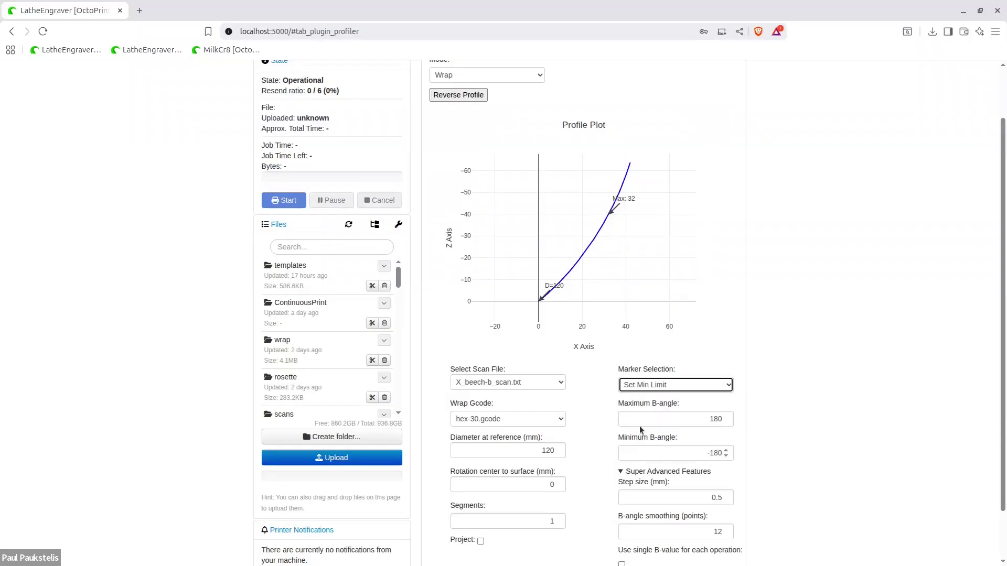
pyautogui.click(572, 274)
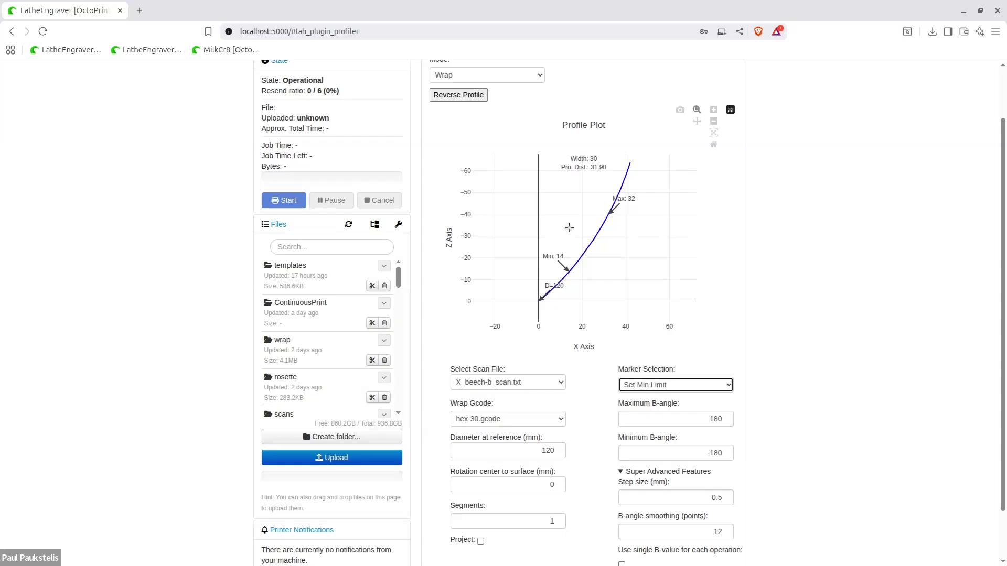
# Step: Adjust the min limit marker to X 15 so the projected distance comes close to the pattern width of 30
pyautogui.moveTo(568, 271)
pyautogui.click(570, 268)
pyautogui.click(573, 268)
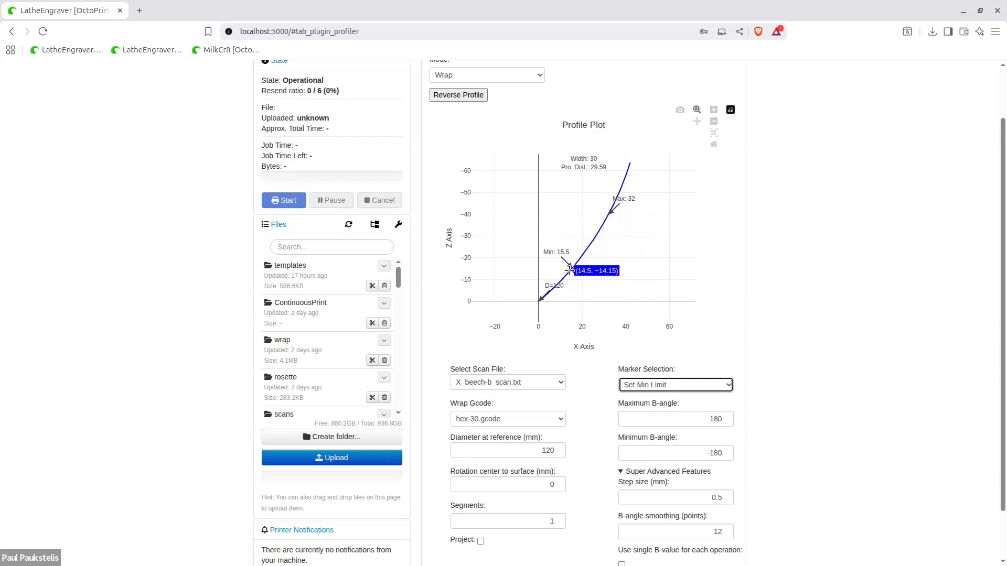
pyautogui.click(570, 270)
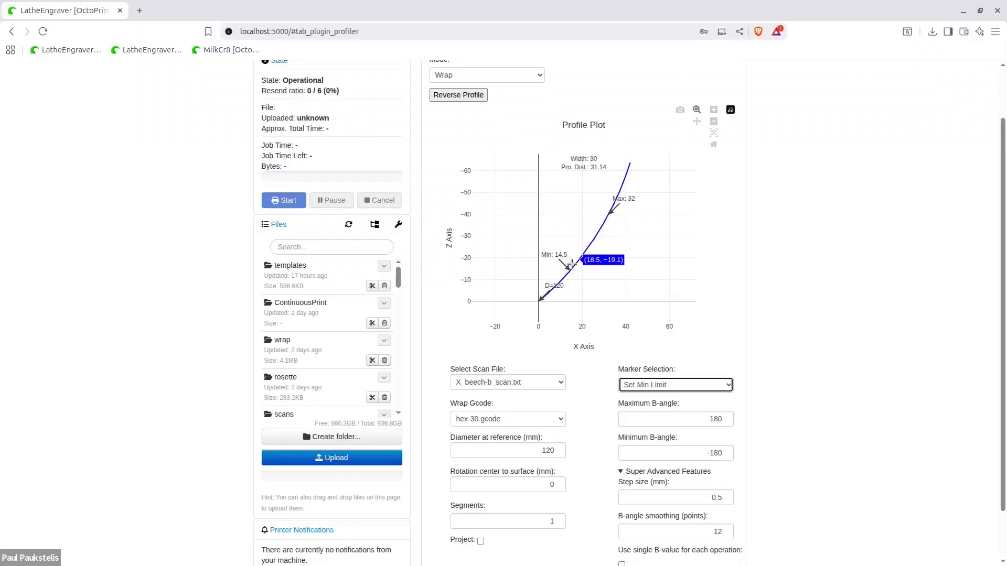
pyautogui.click(571, 268)
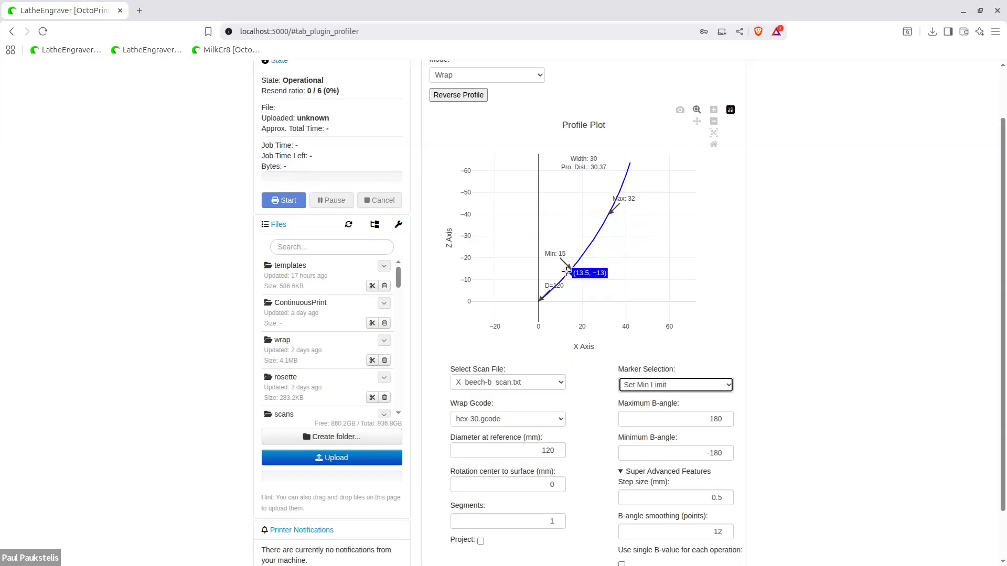
# Step: Move the min limit marker to X 2 and the max limit marker to X 22 on the profile curve
pyautogui.click(543, 298)
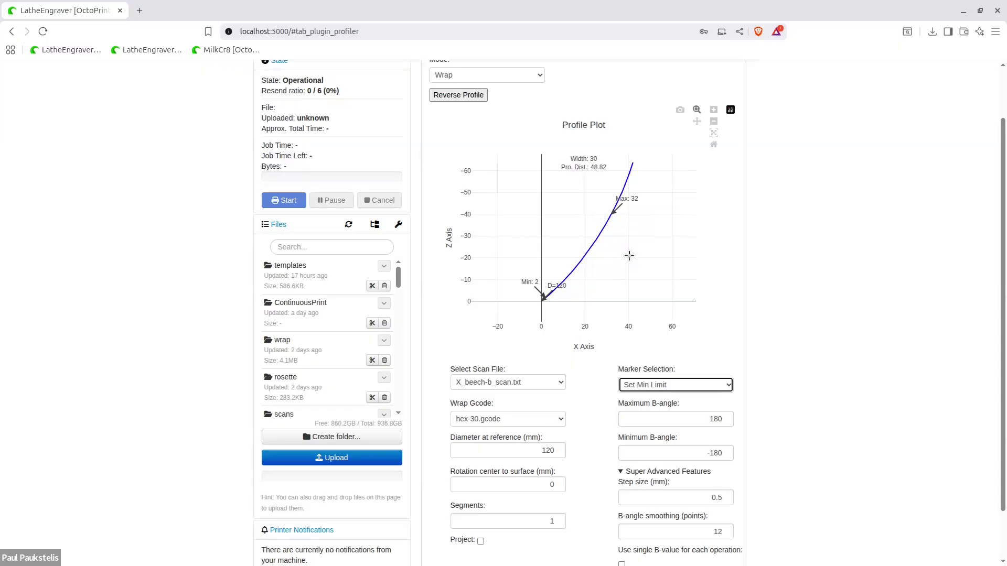
pyautogui.click(650, 385)
pyautogui.click(650, 437)
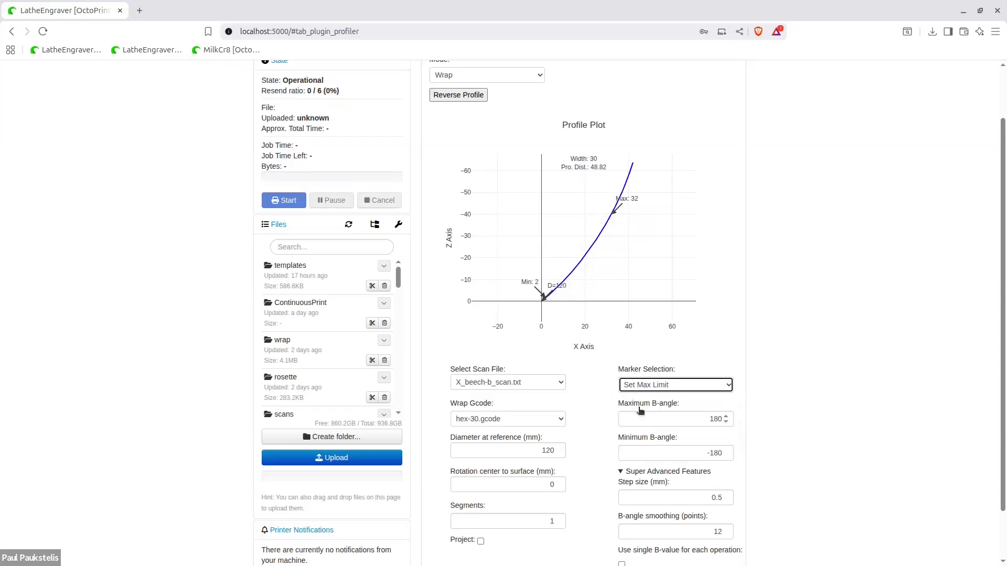
pyautogui.click(597, 239)
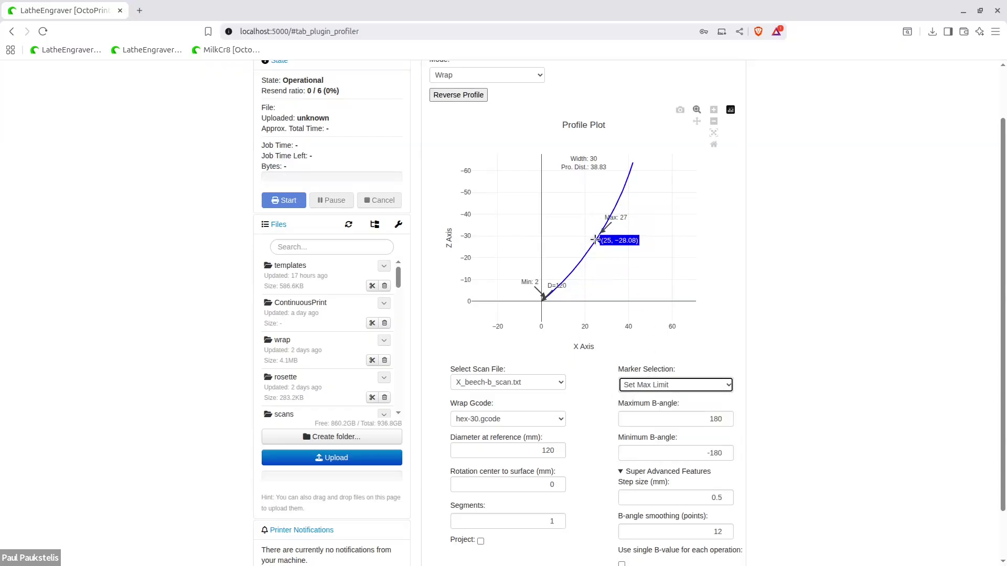
pyautogui.click(589, 252)
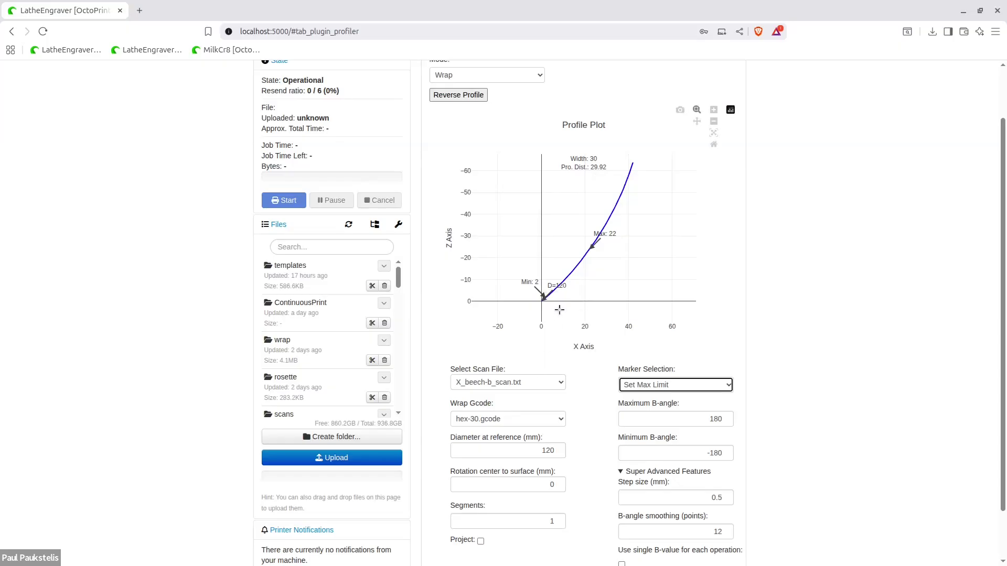
pyautogui.moveTo(595, 247)
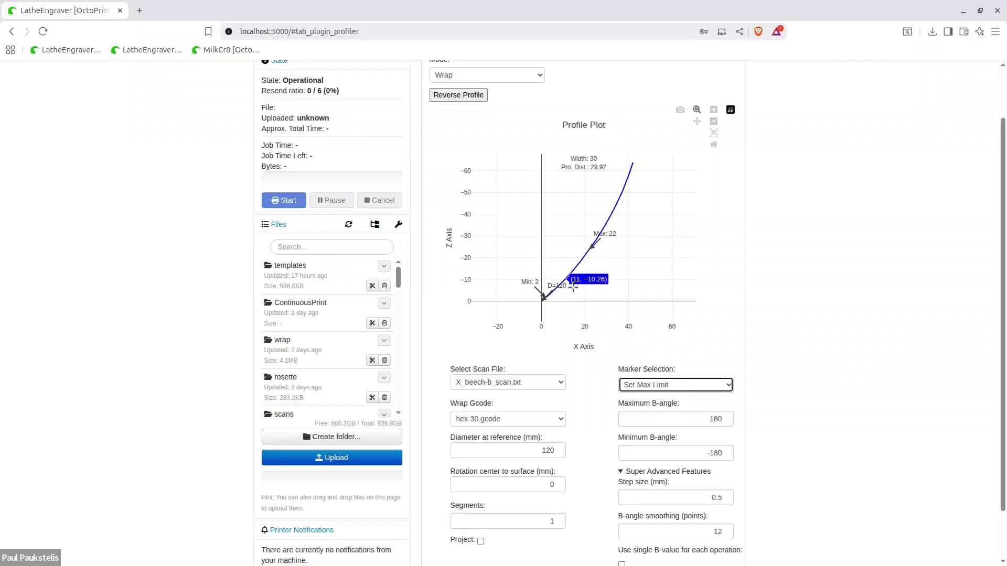
pyautogui.moveTo(546, 298)
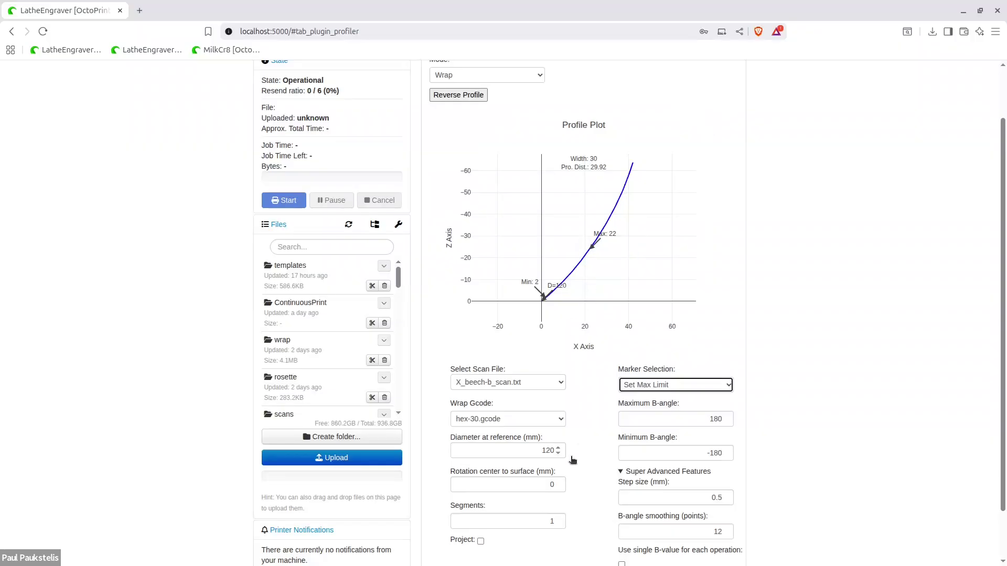
# Step: Try the Project option for the wrap job and turn it off again
pyautogui.moveTo(481, 546)
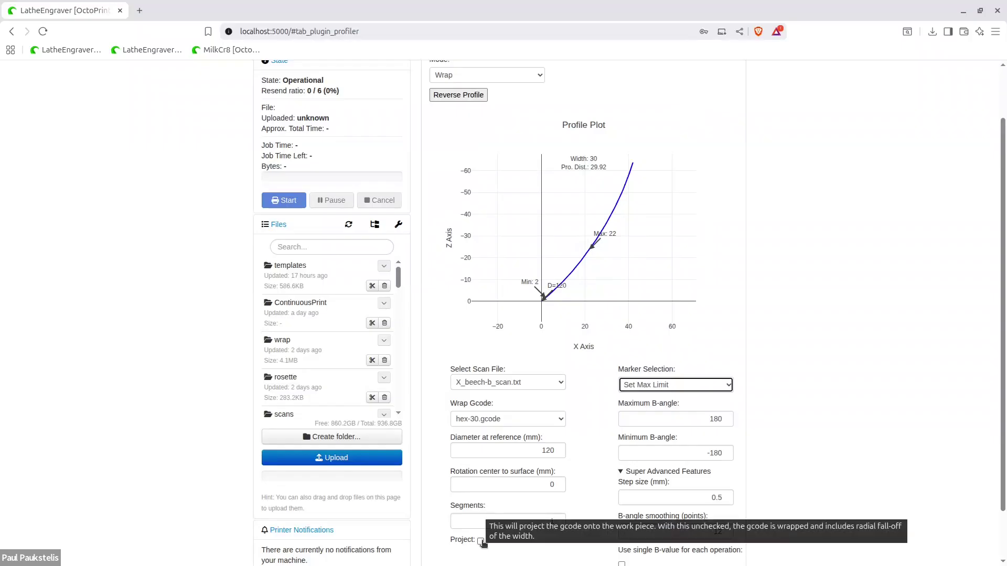
pyautogui.click(481, 541)
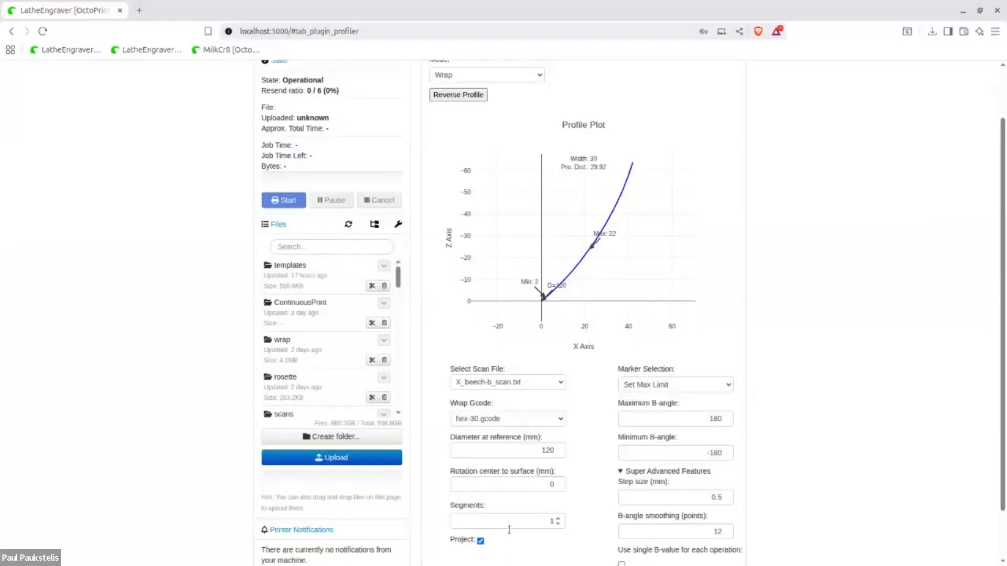
pyautogui.scroll(-2, 519, 535)
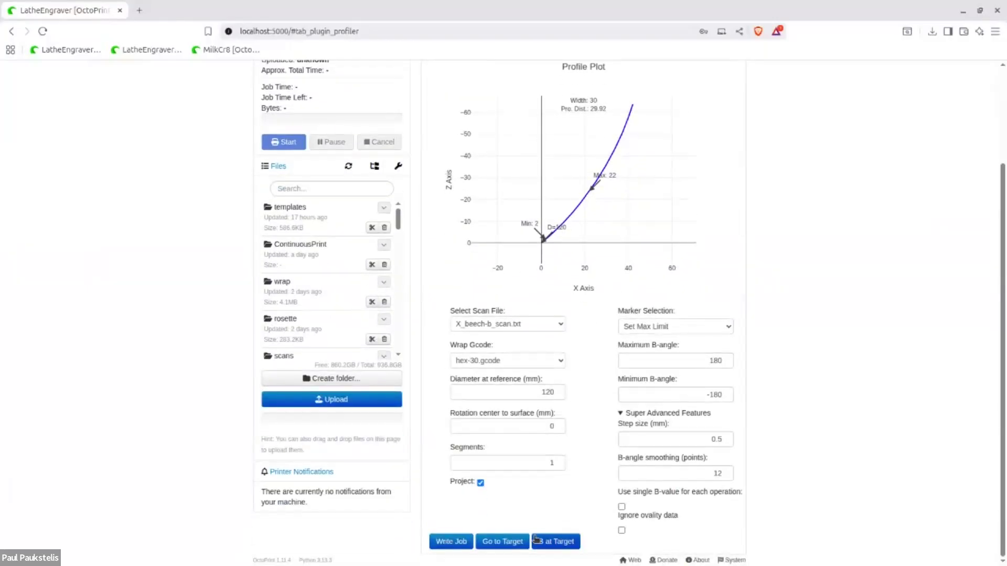
pyautogui.click(480, 483)
pyautogui.moveTo(499, 489)
pyautogui.moveTo(635, 107)
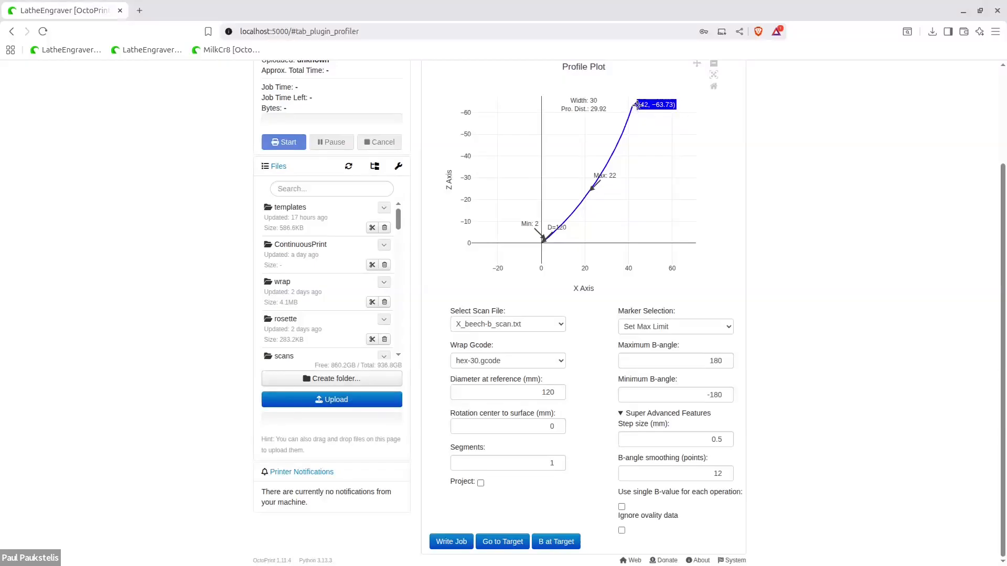
pyautogui.moveTo(563, 228)
pyautogui.moveTo(582, 204)
pyautogui.moveTo(574, 489)
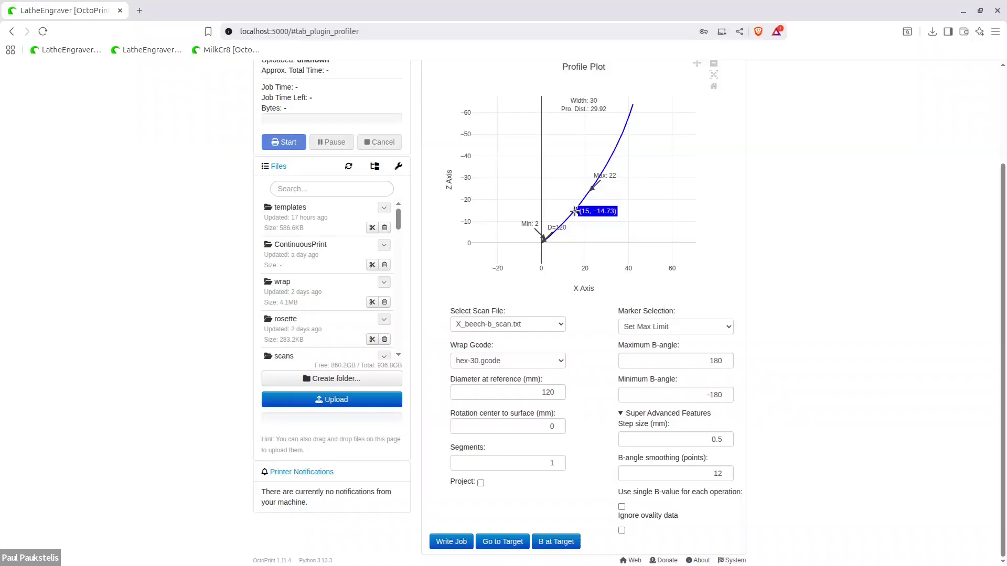
# Step: Switch the profiler mode to Facet and look through its cutting parameters
pyautogui.scroll(3, 597, 367)
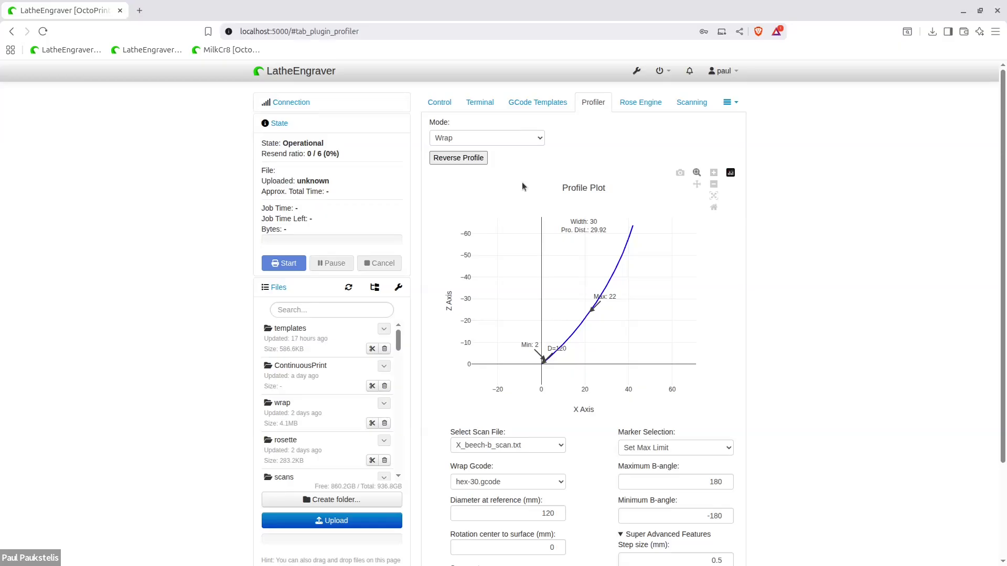
pyautogui.click(520, 138)
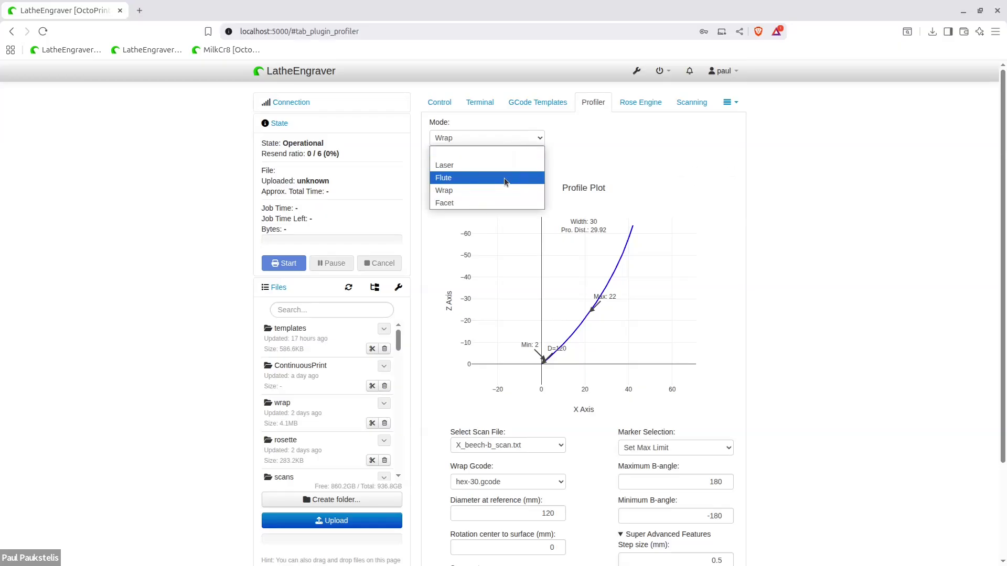
pyautogui.click(493, 205)
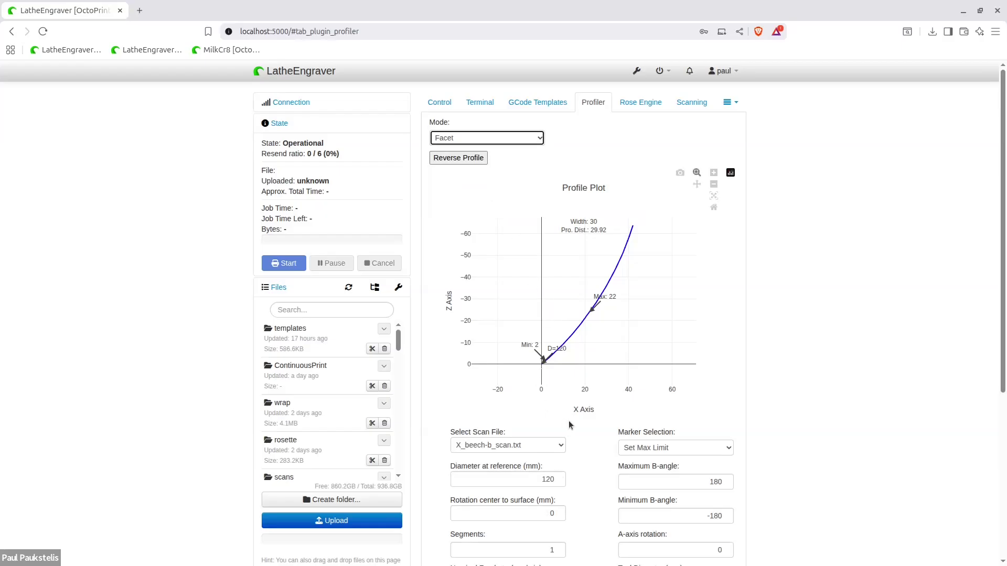
pyautogui.scroll(-5, 570, 422)
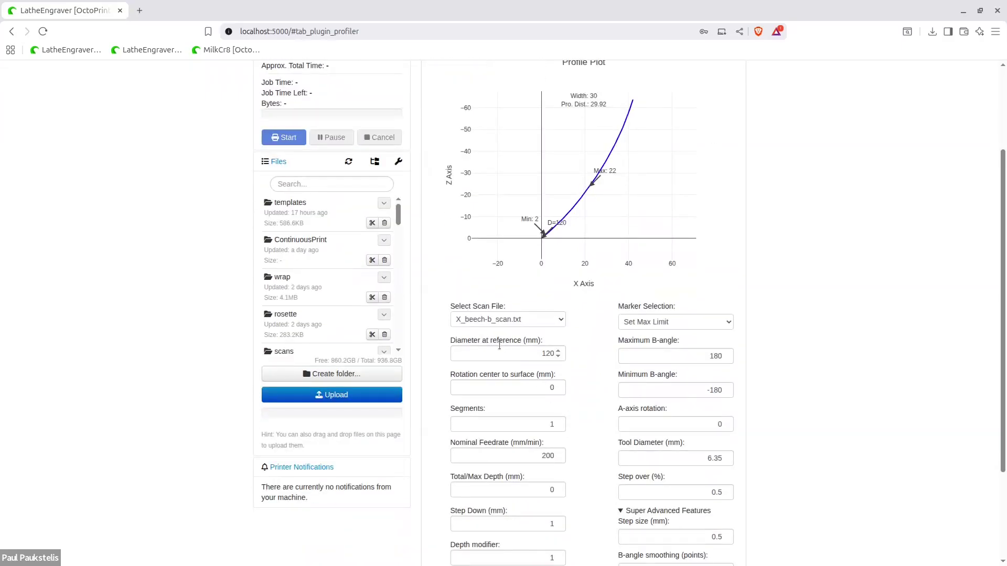
pyautogui.moveTo(501, 345)
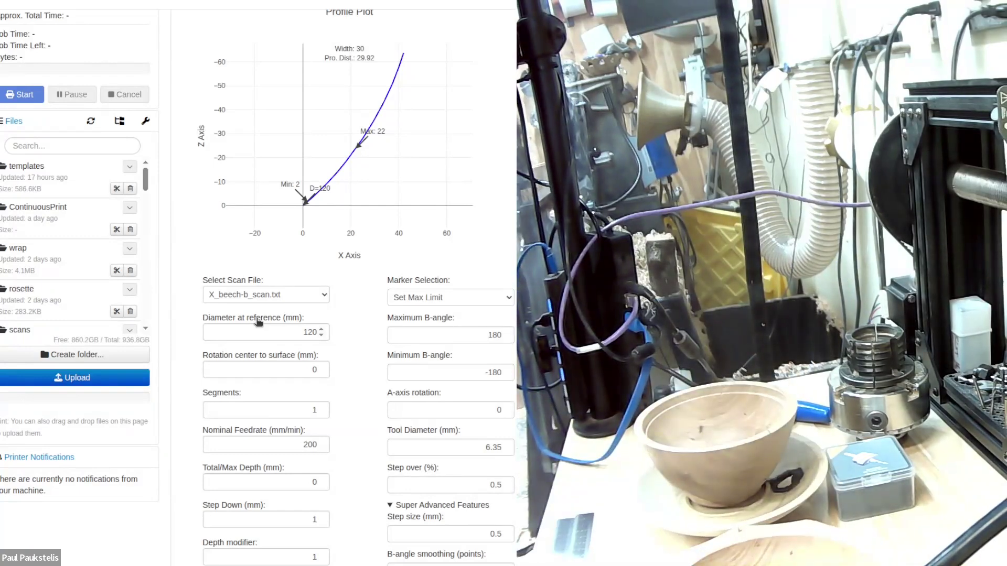
pyautogui.scroll(-3, 355, 373)
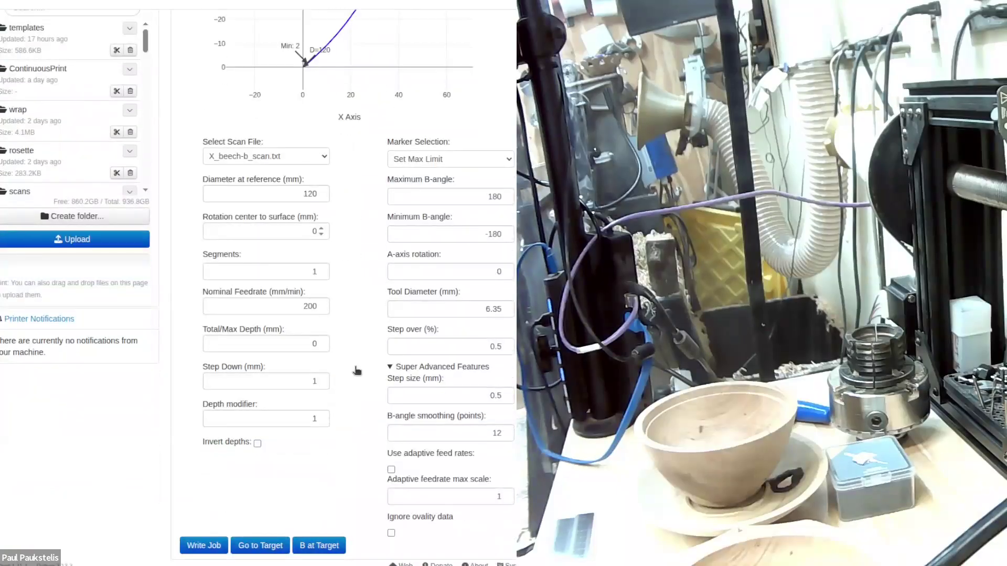
pyautogui.scroll(-1, 354, 435)
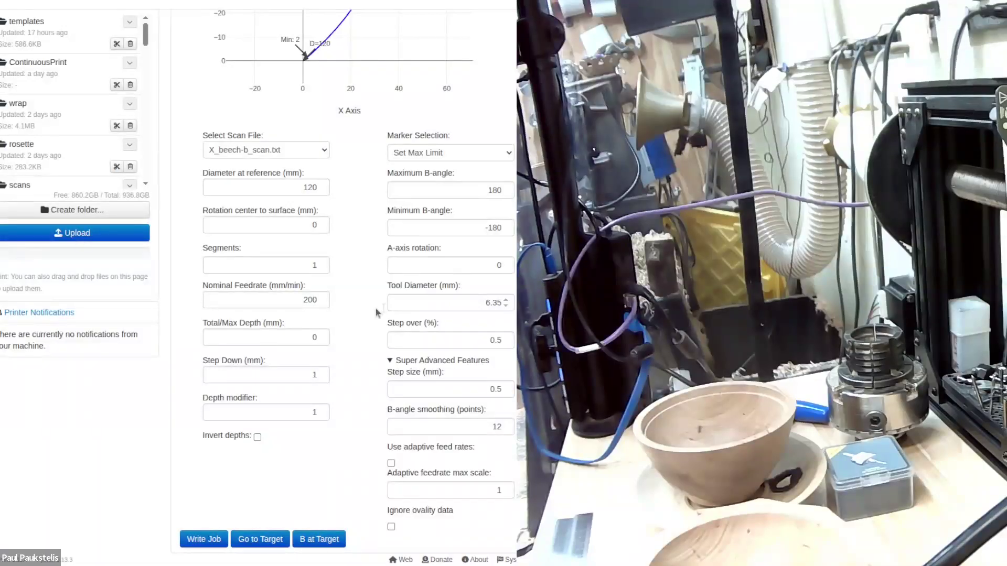
pyautogui.scroll(3, 376, 313)
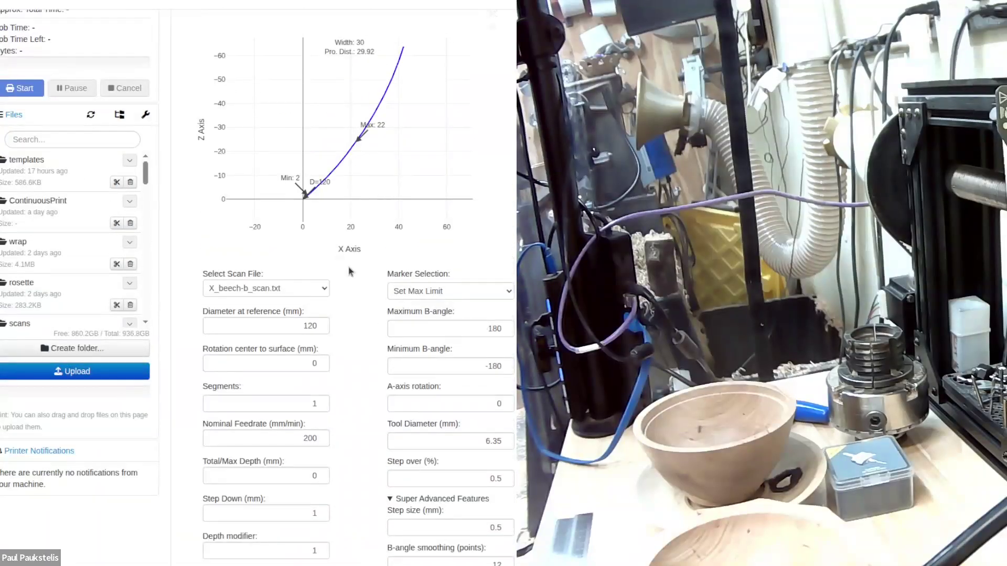
pyautogui.scroll(-3, 351, 271)
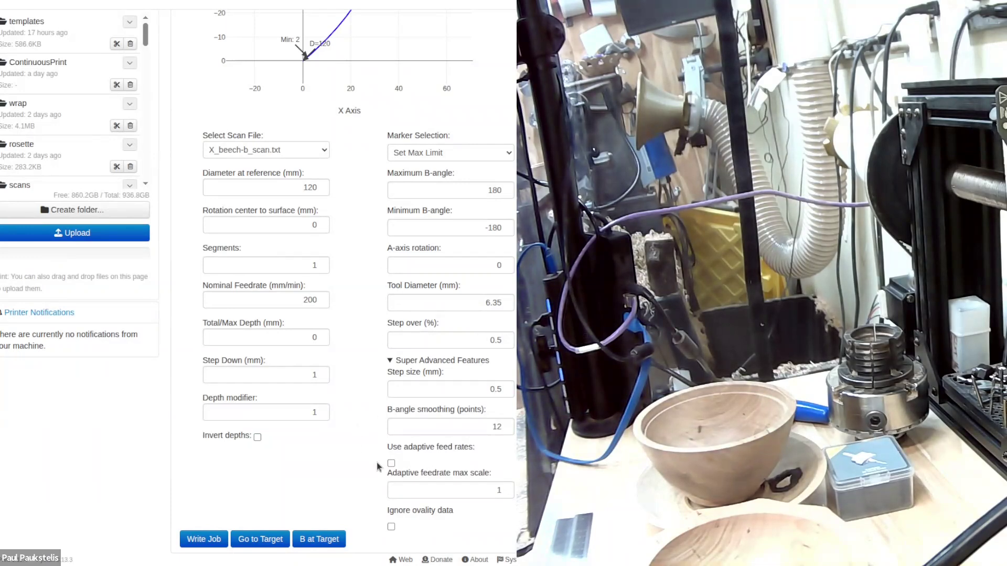
# Step: Set the adaptive feedrate max scale to 3 in Super Advanced Features, with adaptive feed rates switched off
pyautogui.click(390, 360)
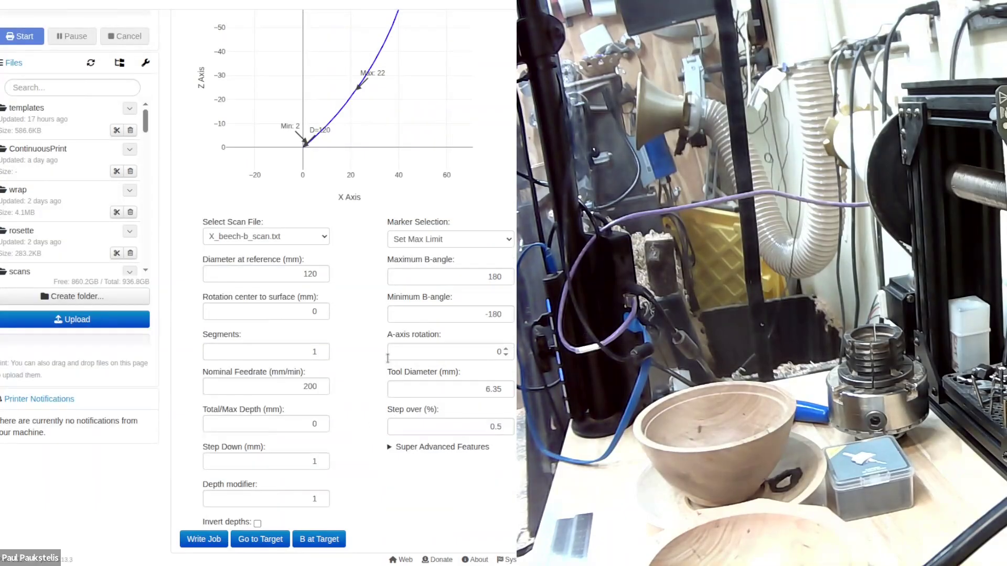
pyautogui.click(390, 448)
pyautogui.scroll(-2, 361, 438)
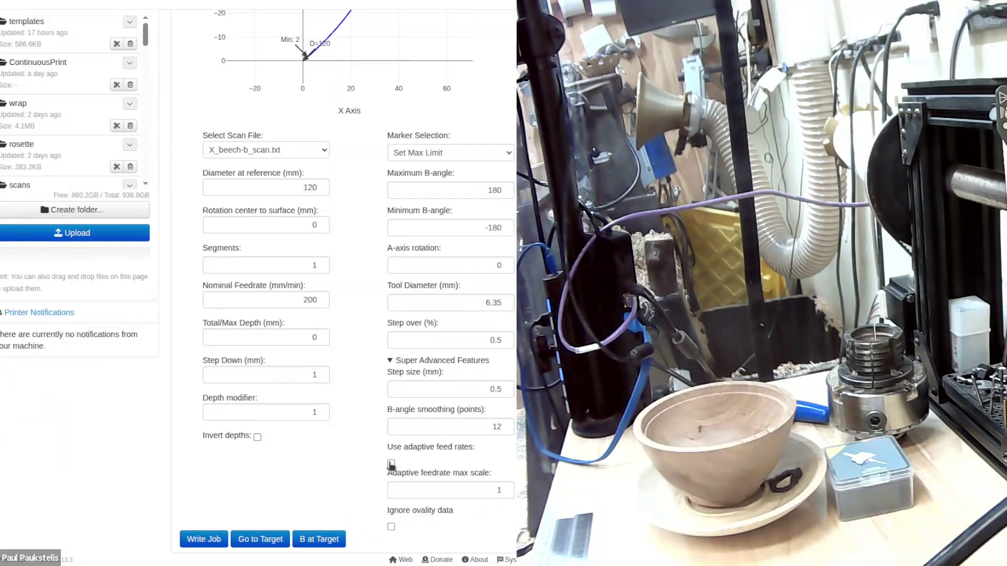
pyautogui.doubleClick(500, 491)
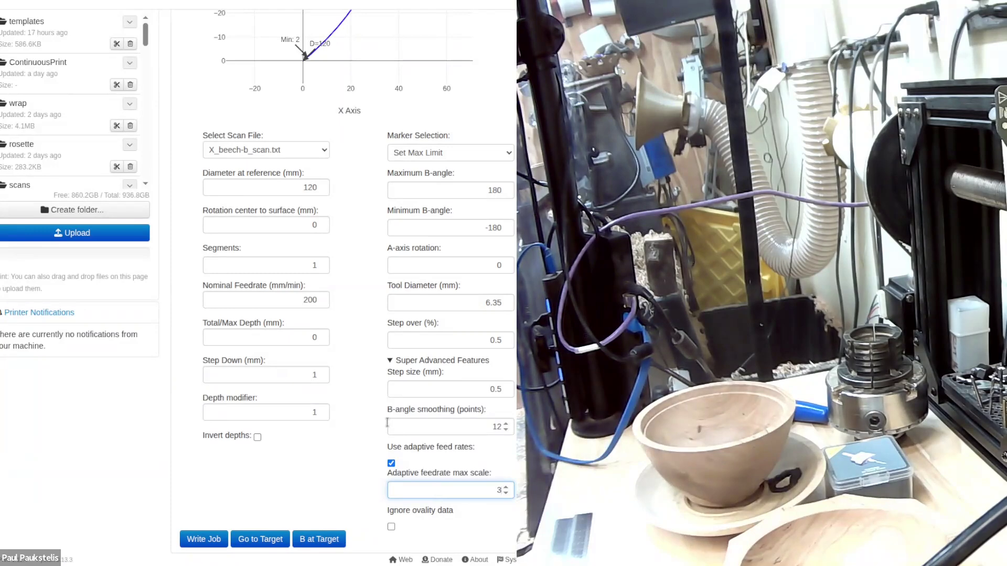
pyautogui.click(391, 462)
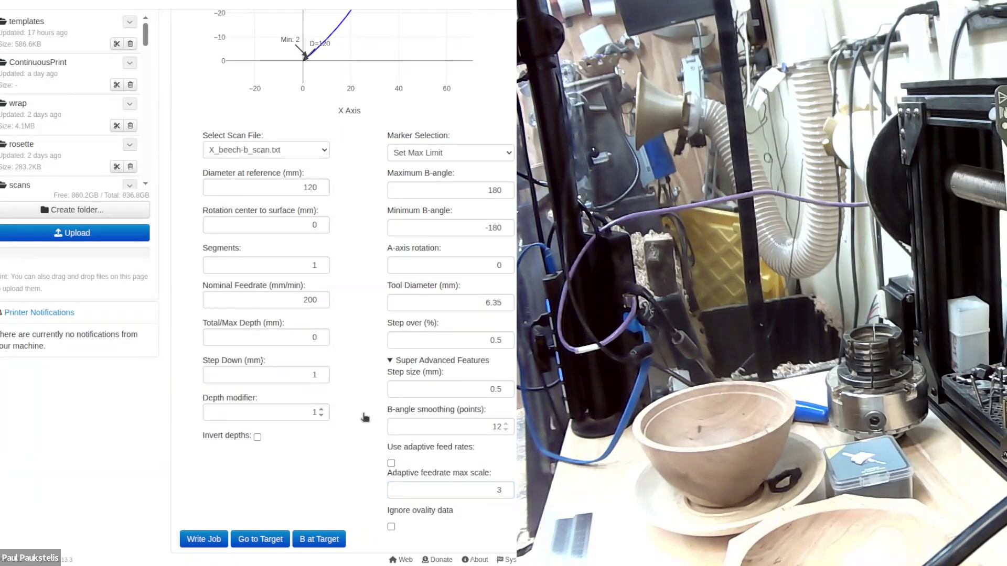
pyautogui.scroll(5, 361, 408)
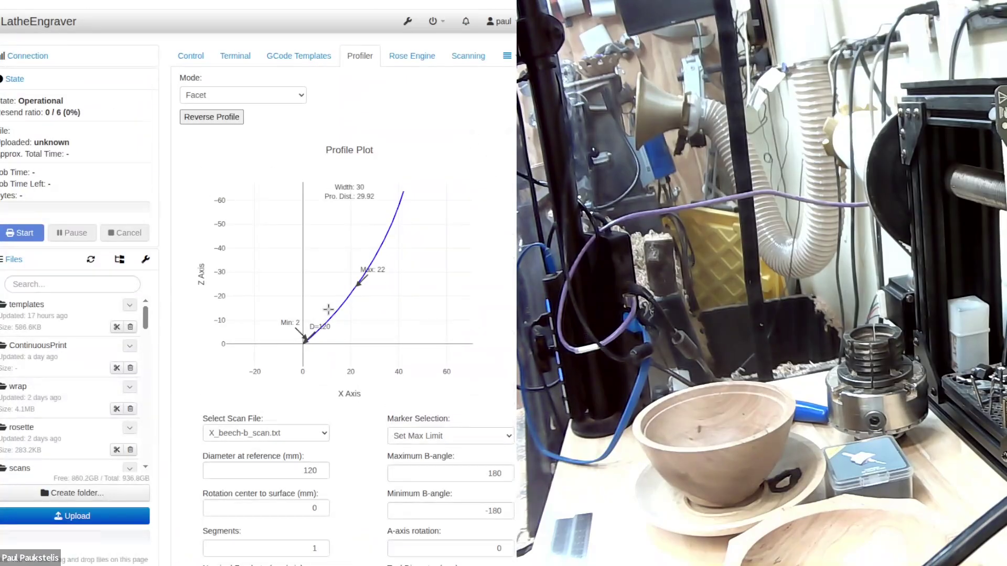
pyautogui.click(301, 95)
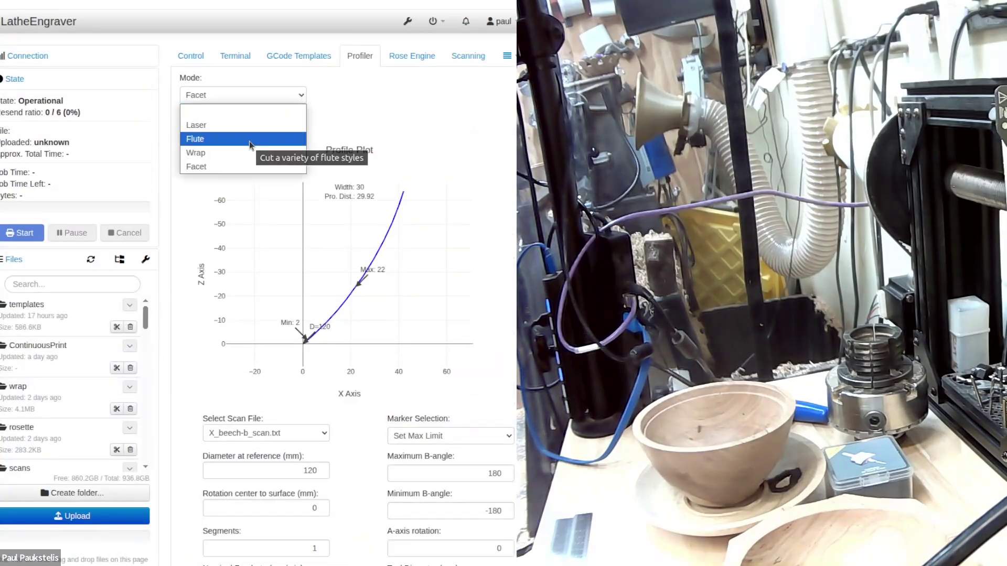
pyautogui.scroll(-5, 365, 463)
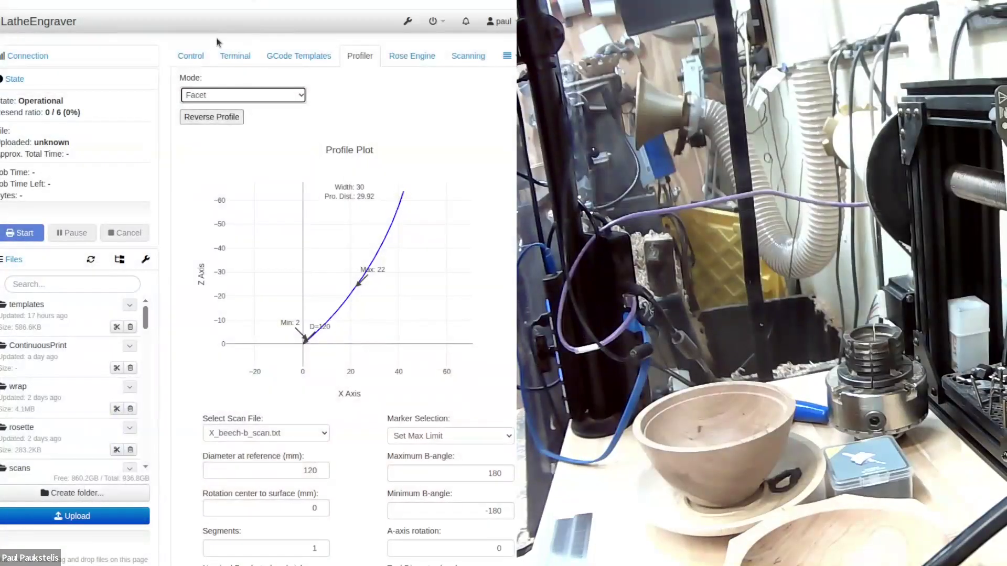
# Step: Zero the X and Z axes in the machine controls, and jog X to -9.00 in steps of 1
pyautogui.click(190, 56)
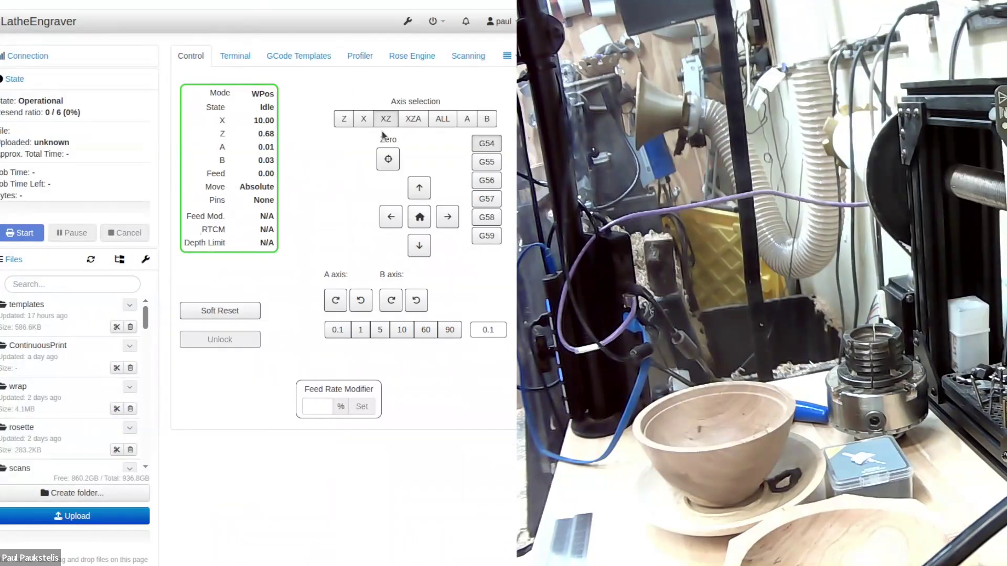
pyautogui.click(388, 160)
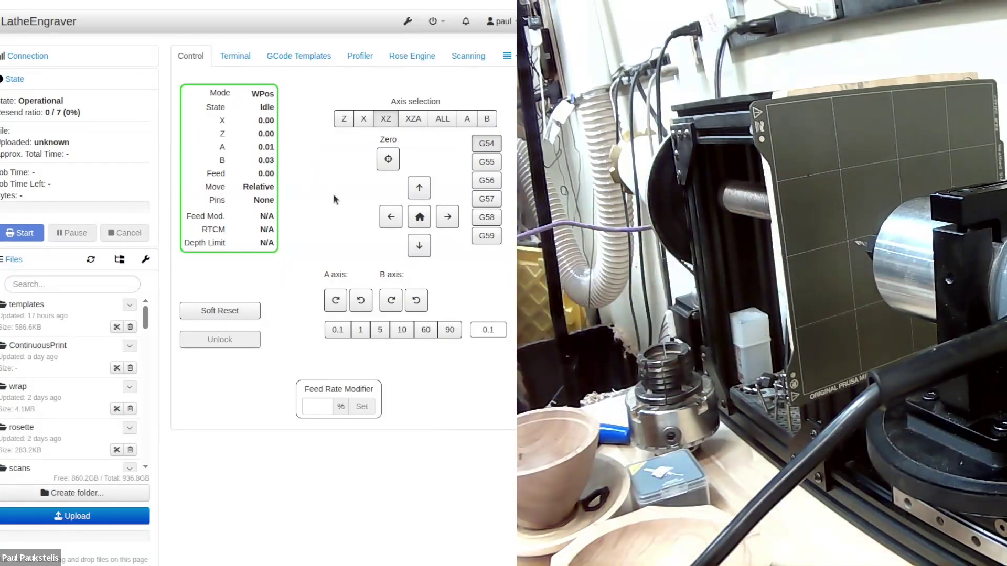
pyautogui.press('2')
pyautogui.press('Left')
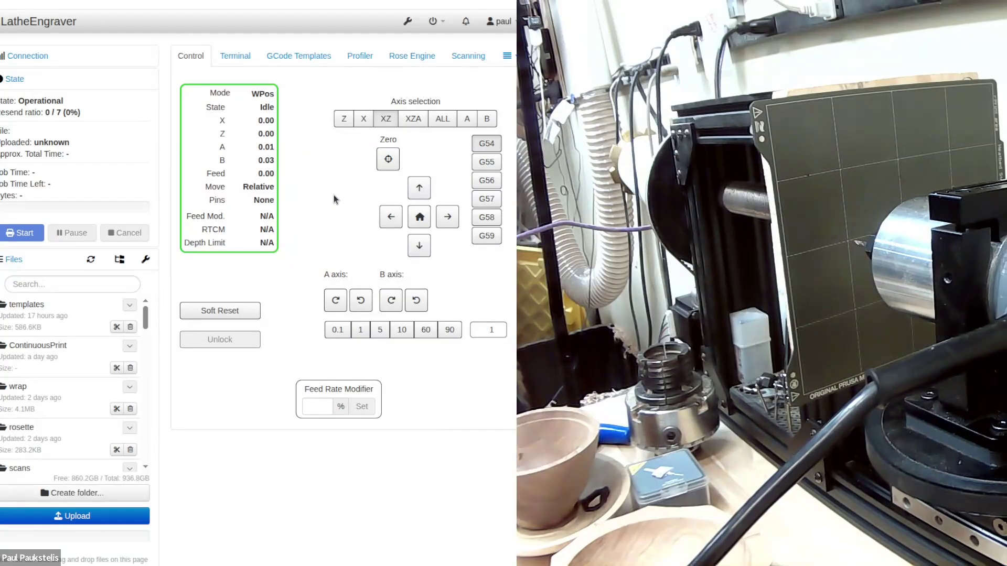
pyautogui.press('Left')
pyautogui.press('Left')
pyautogui.press('Left')
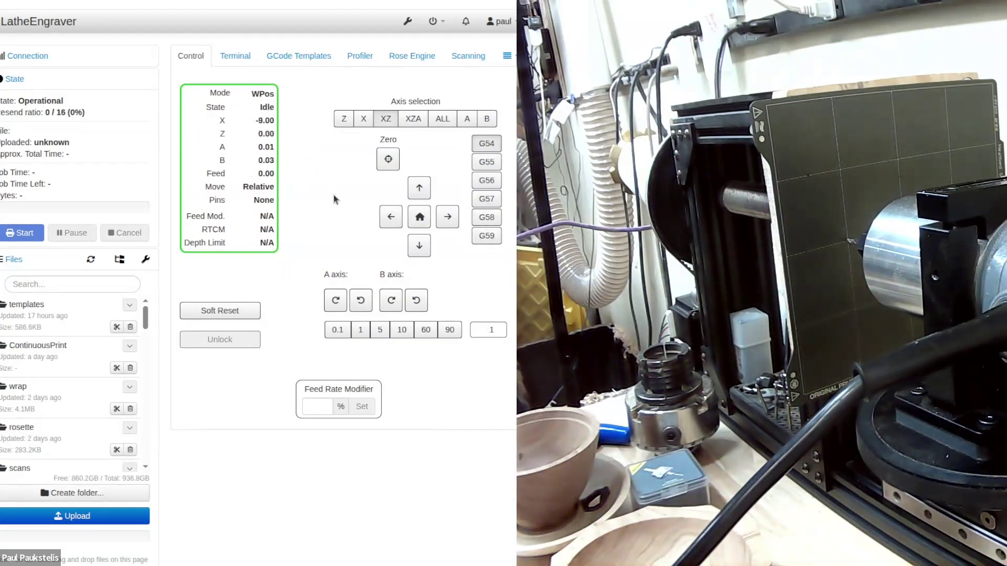
pyautogui.press('Left')
# Step: Jog X to -10.00 and Z to -0.50 in steps of 0.1, and zero the X, Z and A axes there
pyautogui.press('1')
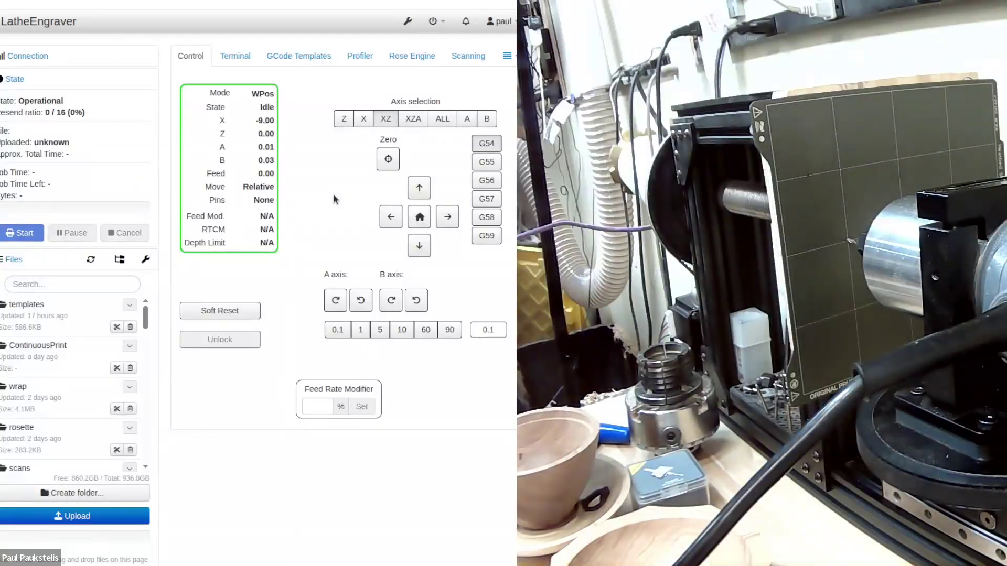
pyautogui.press('Left')
pyautogui.press('Left')
pyautogui.press('Left')
pyautogui.press('Up')
pyautogui.press('Up')
pyautogui.press('Up')
pyautogui.press('Up')
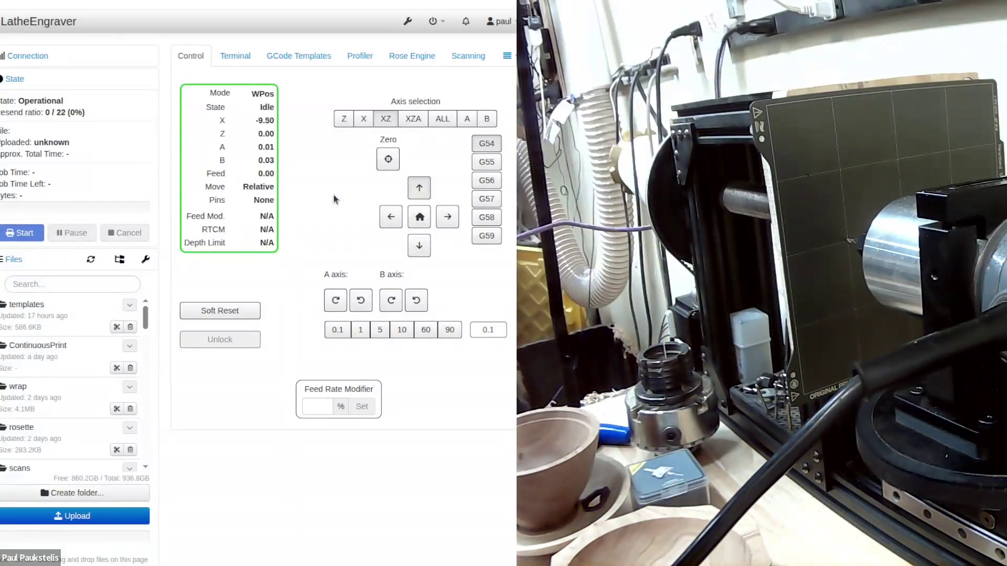
pyautogui.press('Left')
pyautogui.press('Left')
pyautogui.press('Left')
pyautogui.press('Up')
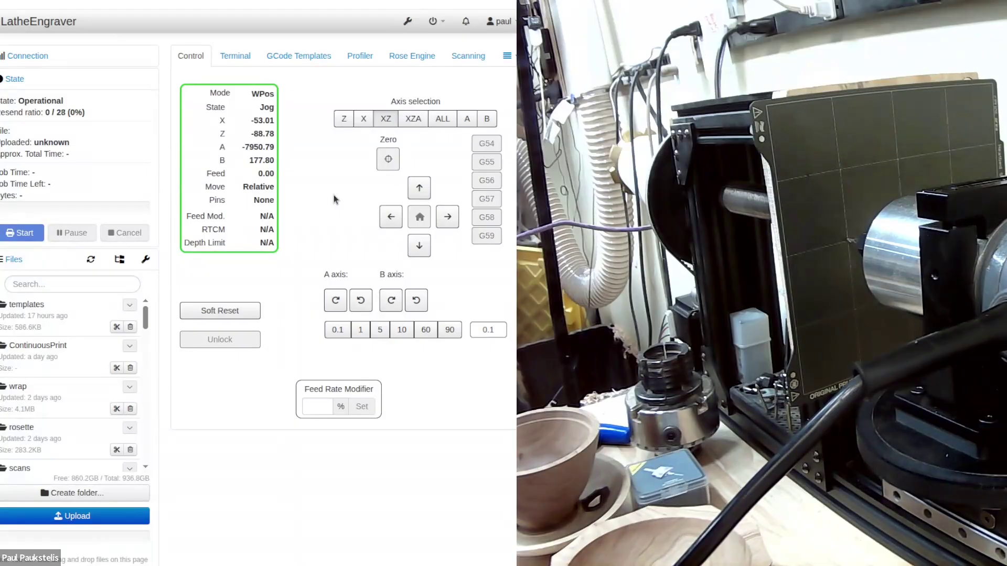
pyautogui.press('Left')
pyautogui.press('Left')
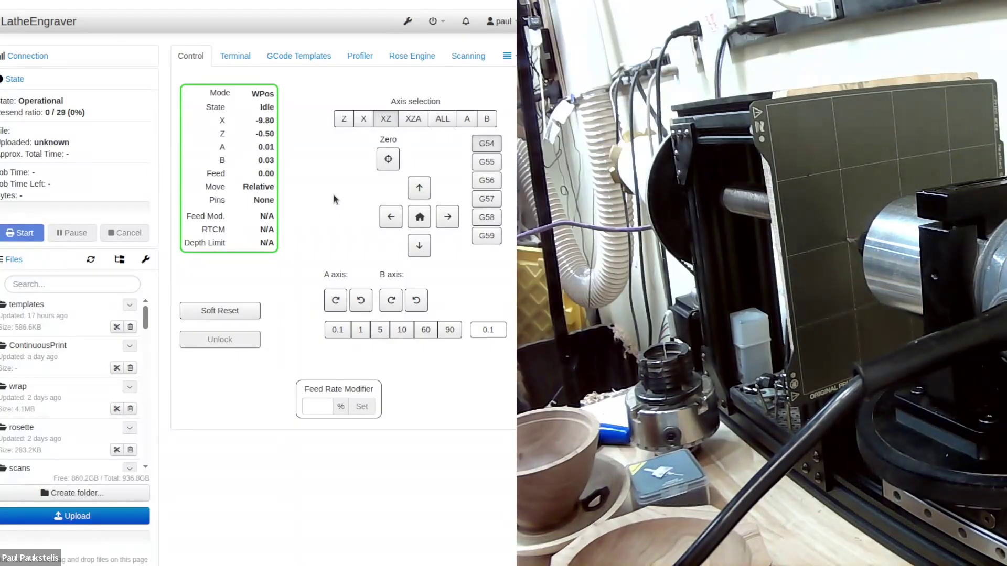
pyautogui.press('Left')
pyautogui.press('Left')
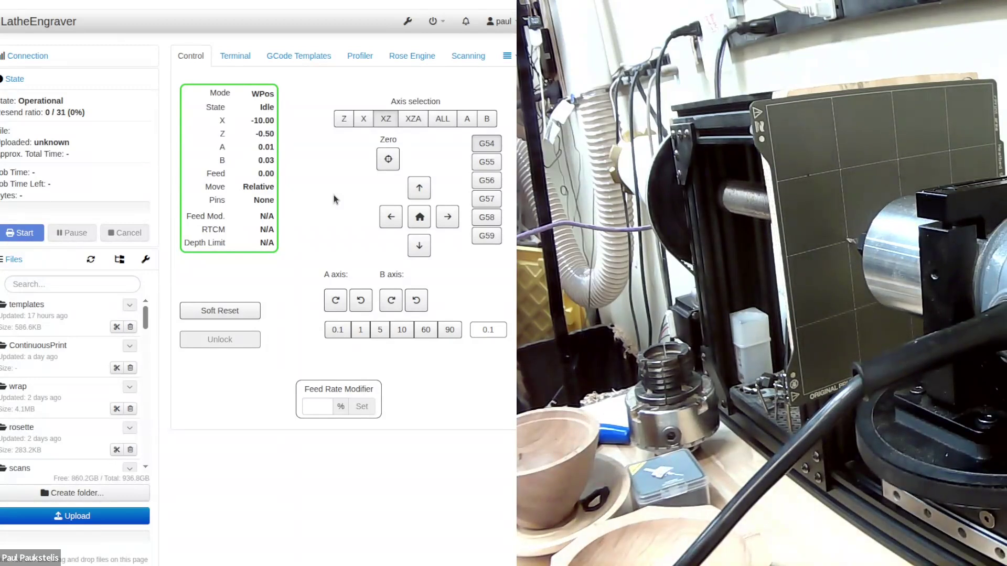
pyautogui.click(413, 119)
pyautogui.click(388, 159)
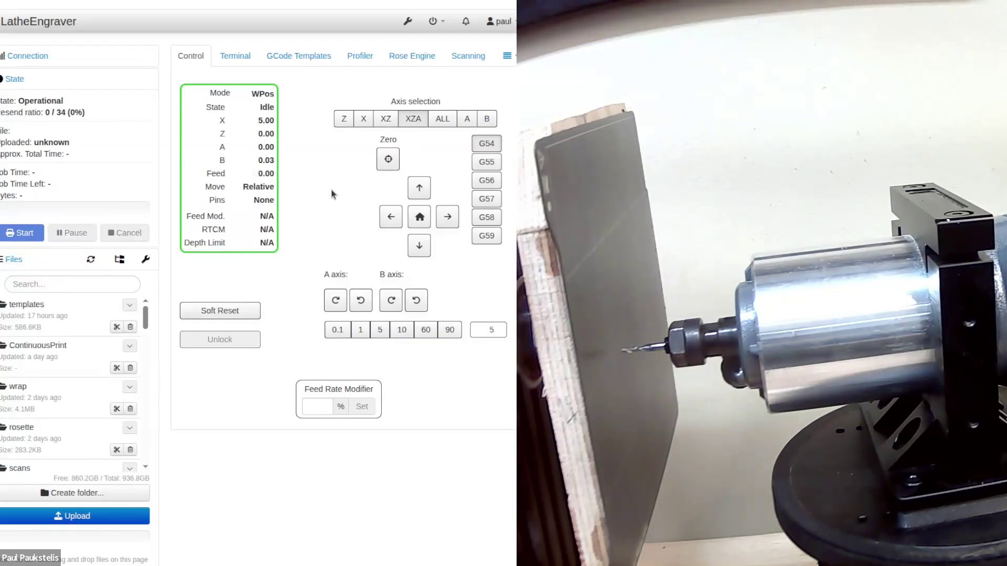
# Step: Rotate the B axis by 90 degrees and jog Z to 33.40 in steps of 1
pyautogui.click(391, 301)
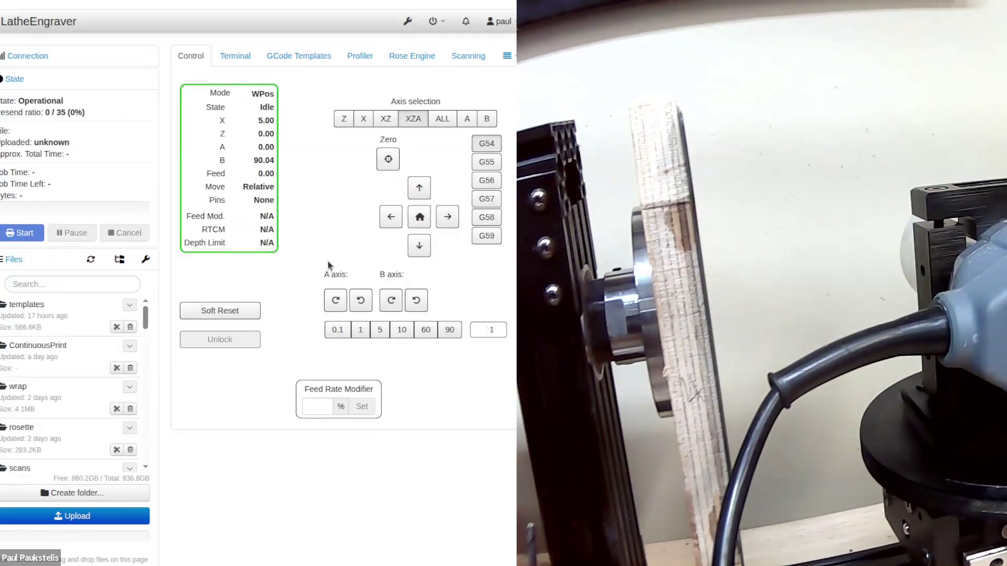
pyautogui.press('Right')
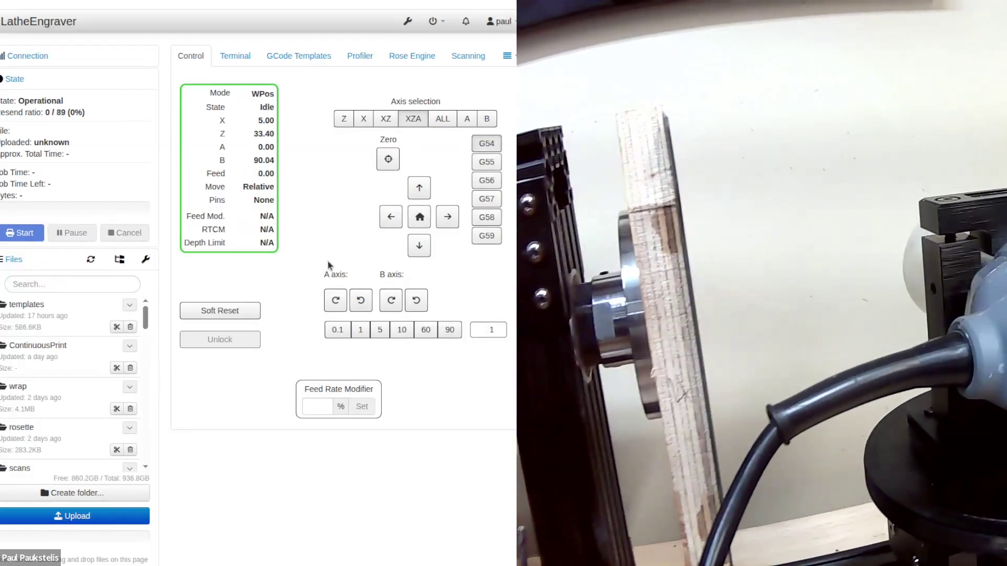
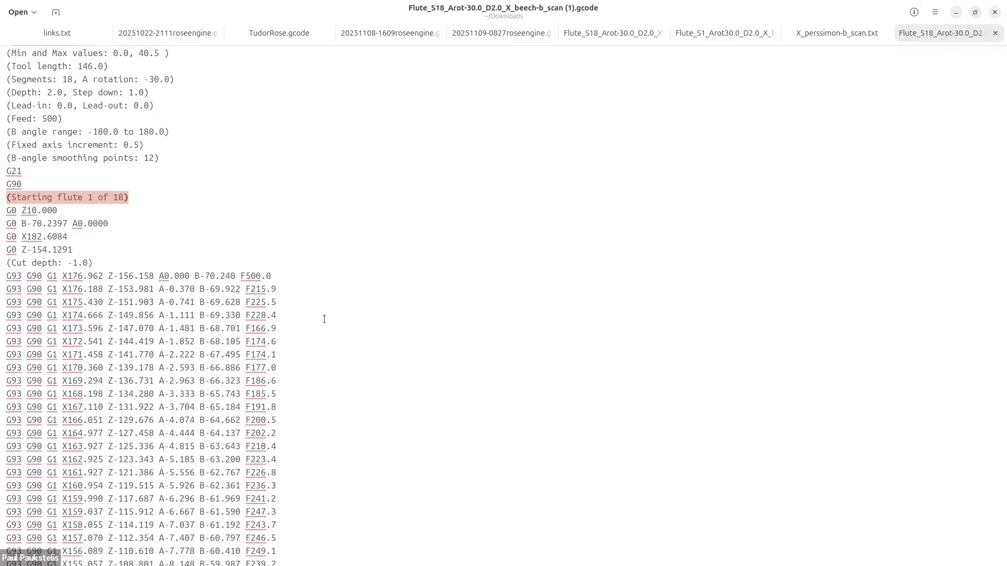
# Step: In the text editor, examine the beech flute G-code from the first flute's cutting passes to the start of flute 2
pyautogui.scroll(-3, 324, 318)
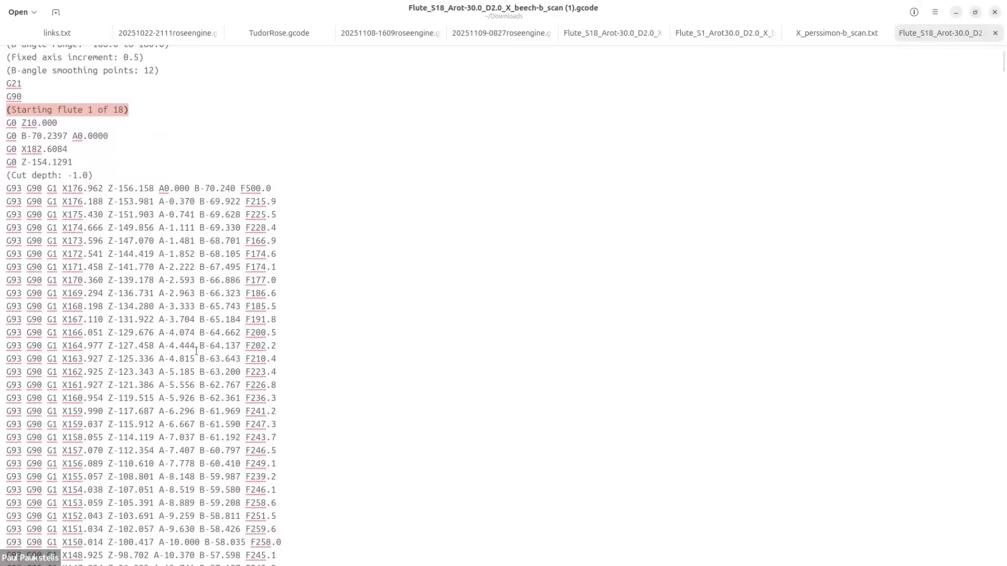
pyautogui.scroll(-20, 196, 350)
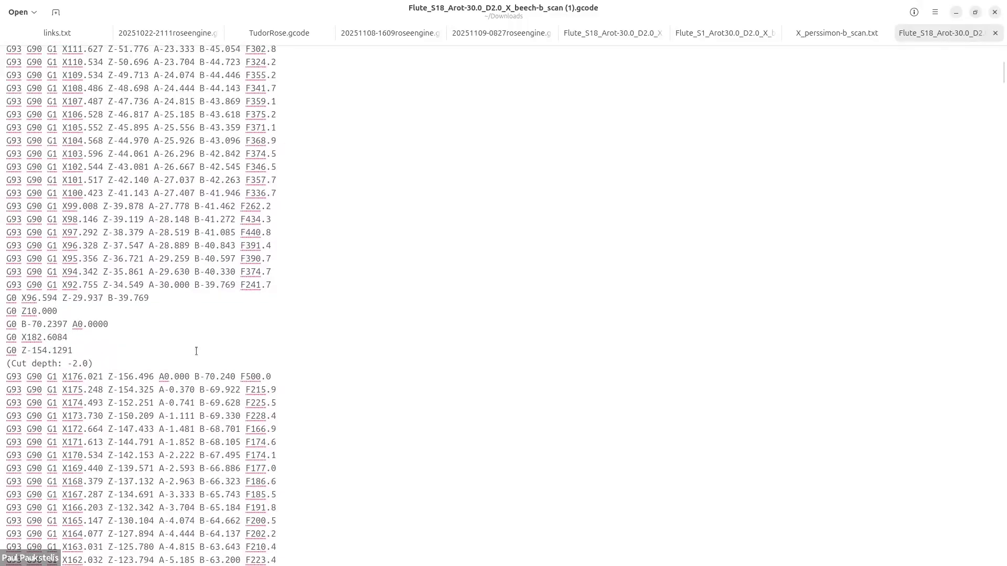
pyautogui.scroll(-15, 224, 354)
pyautogui.scroll(-13, 224, 355)
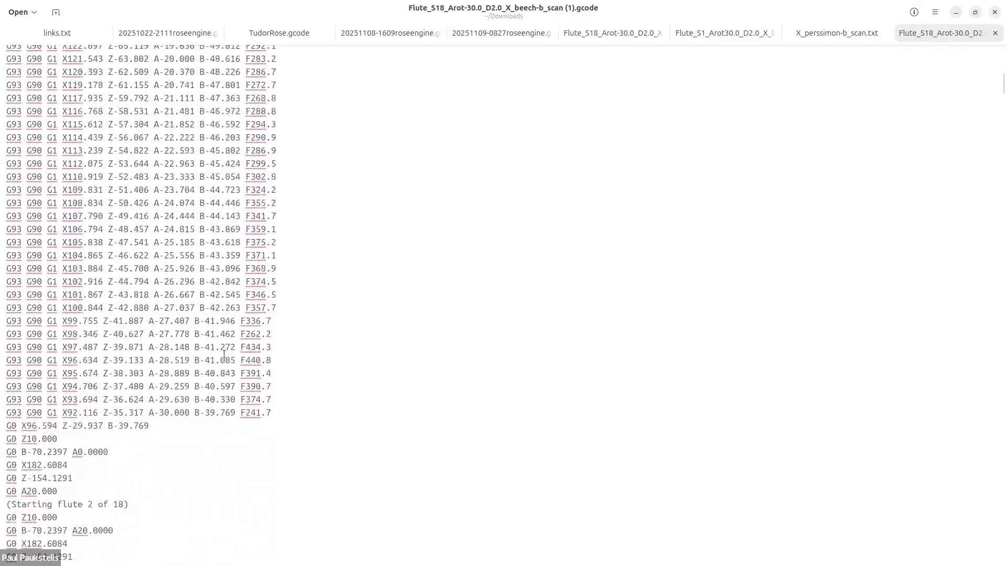
pyautogui.scroll(-10, 224, 355)
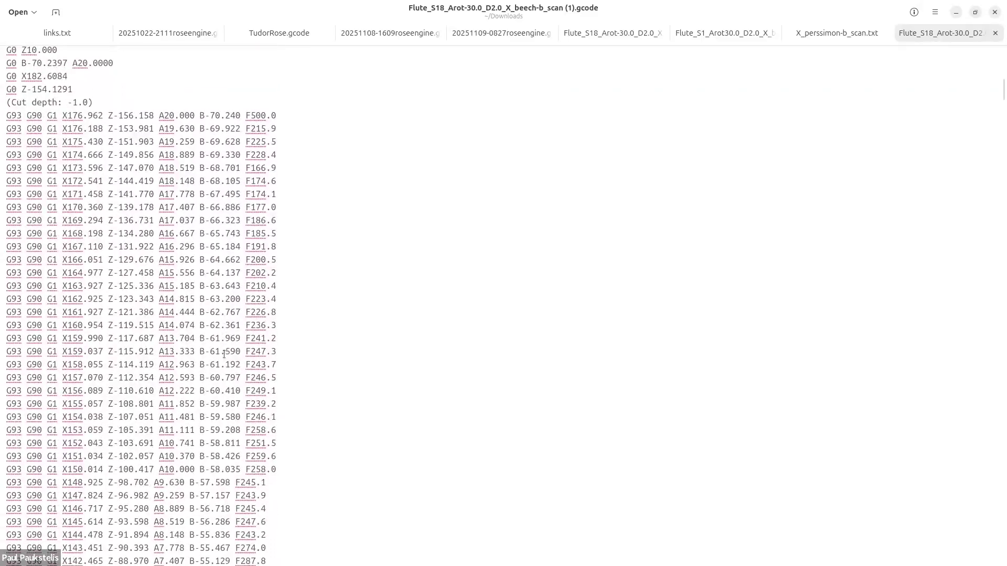
pyautogui.scroll(4, 223, 355)
pyautogui.scroll(1, 224, 354)
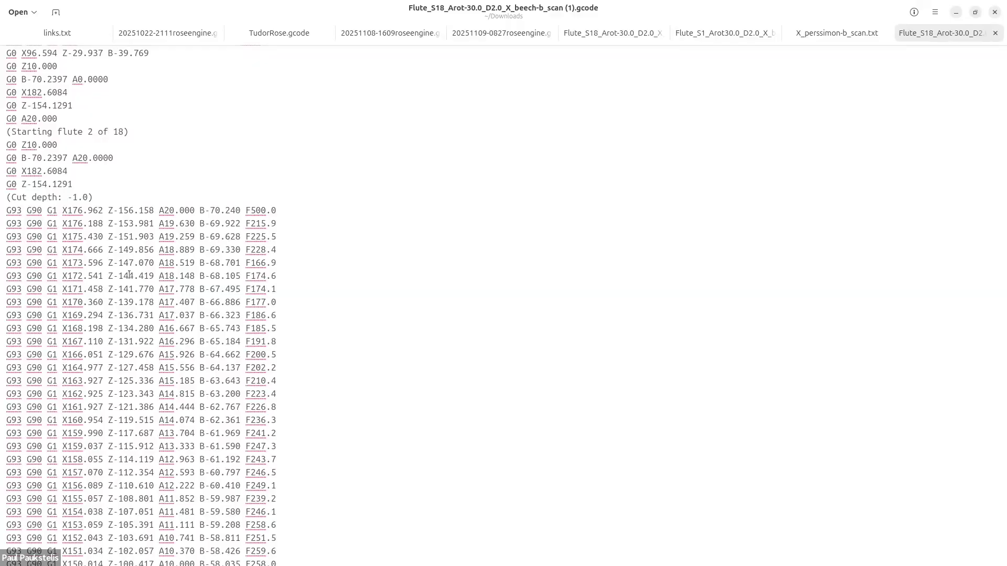
# Step: Highlight flute 2's cut depth comments for -1.0 and -2.0, and the G93 code beginning the second pass
pyautogui.scroll(4, 95, 240)
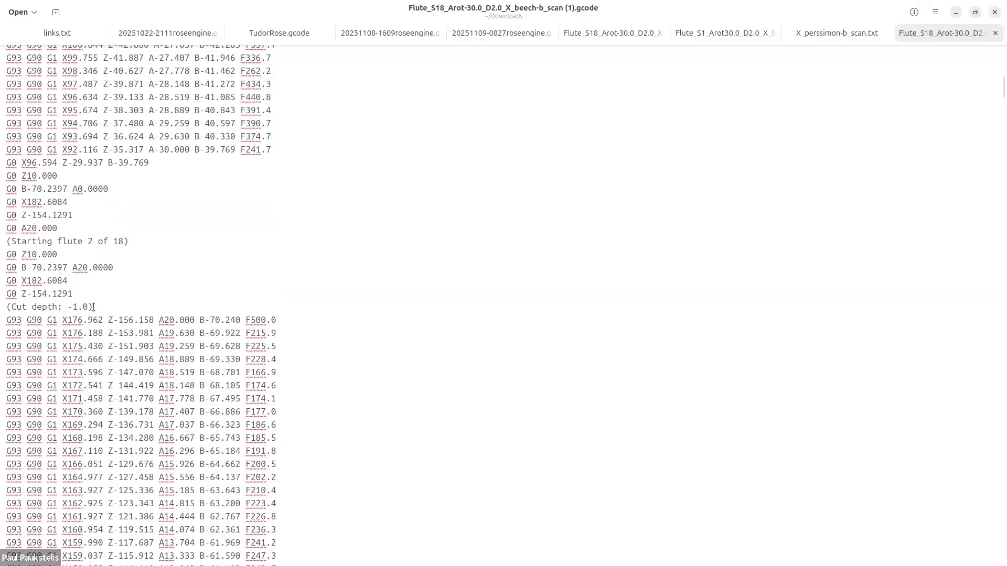
pyautogui.moveTo(93, 307); pyautogui.dragTo(5, 308)
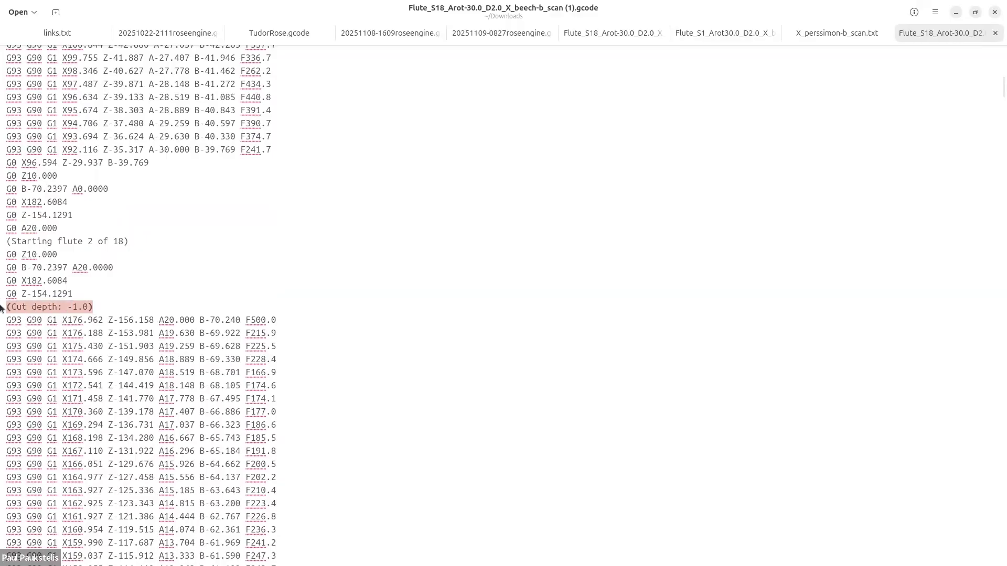
pyautogui.scroll(-20, 110, 338)
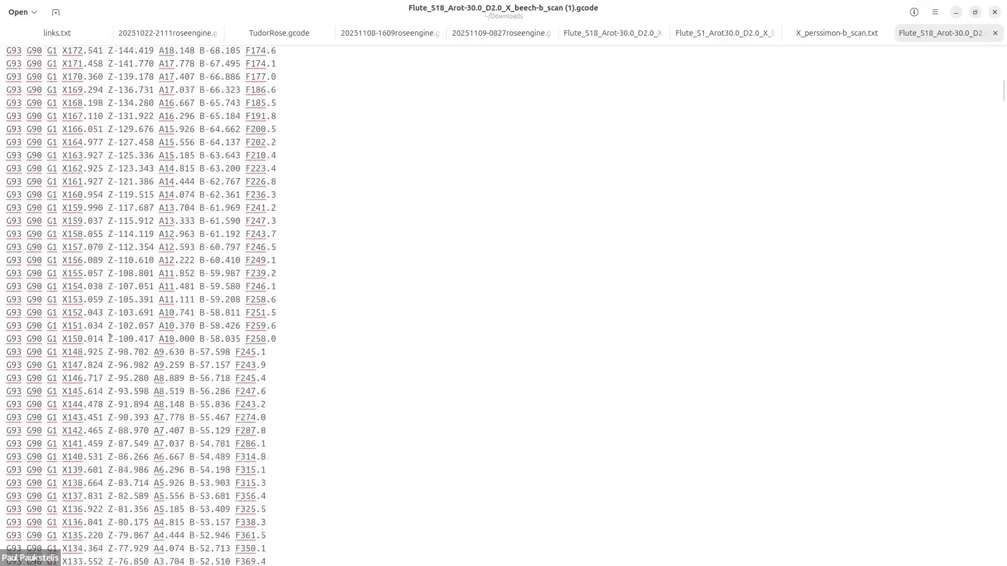
pyautogui.scroll(5, 110, 338)
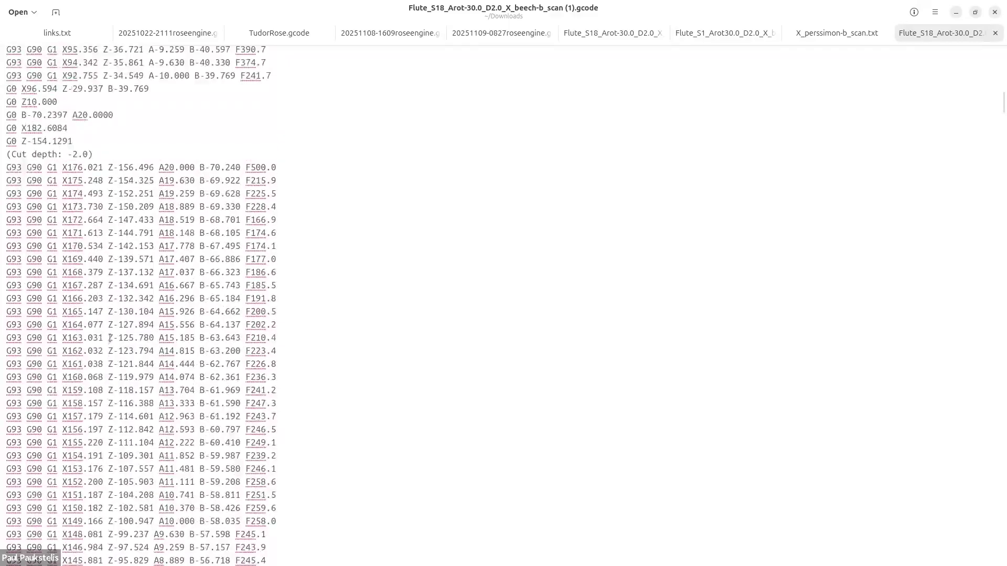
pyautogui.moveTo(98, 194); pyautogui.dragTo(6, 192)
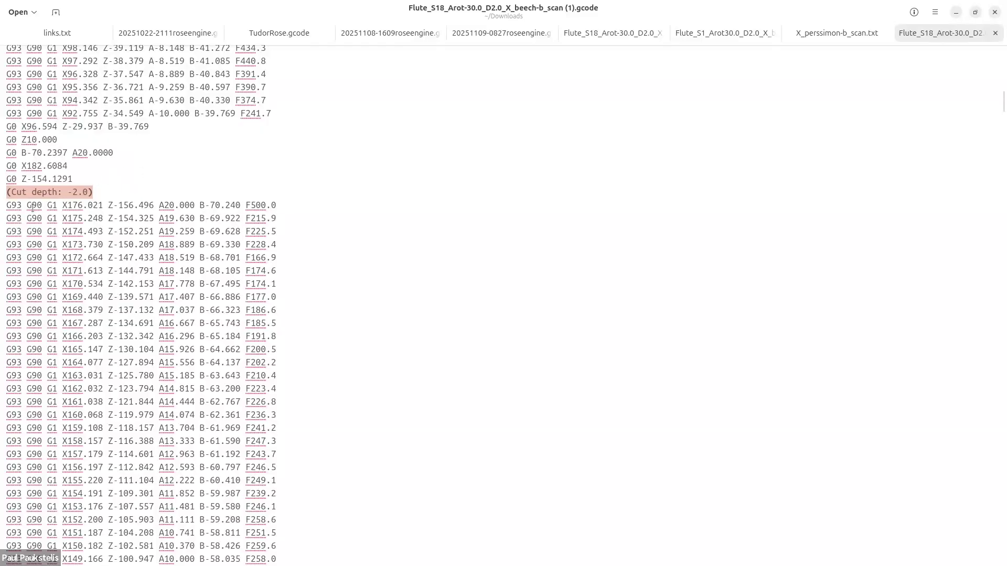
pyautogui.moveTo(22, 205); pyautogui.dragTo(5, 204)
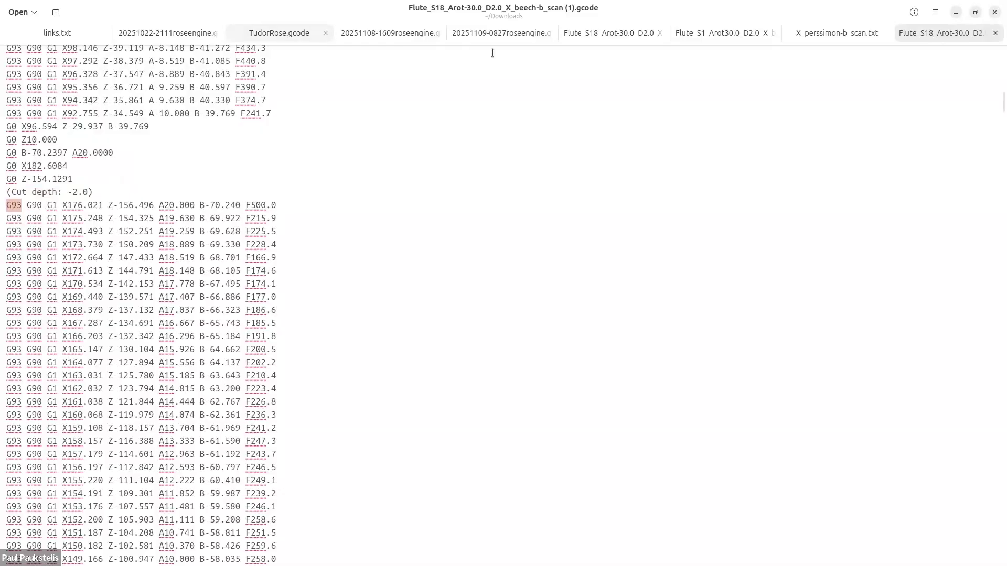
# Step: Switch to LatheEngraver in the browser, set the Profiler mode to Facet and look through its parameters
pyautogui.press('super')
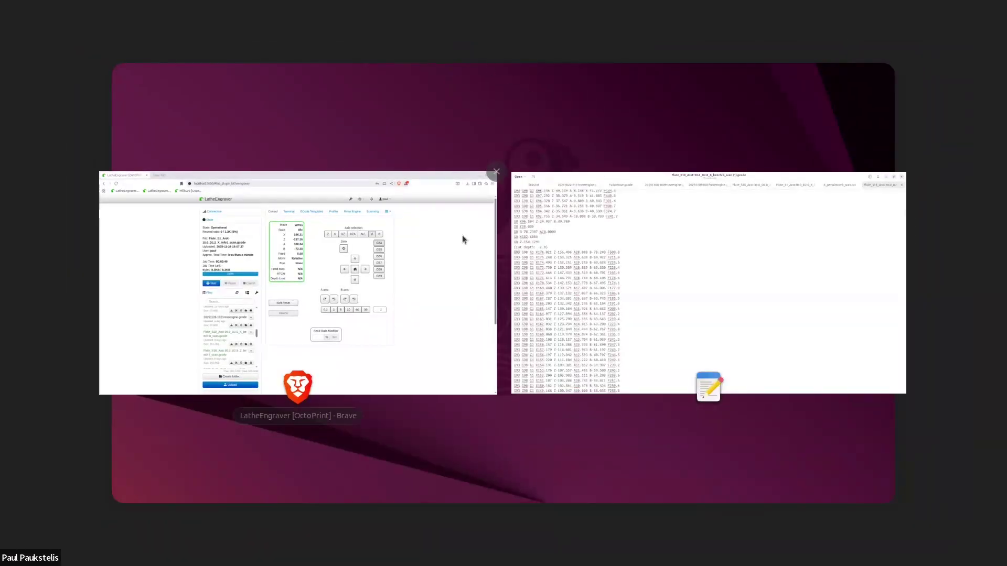
pyautogui.click(451, 275)
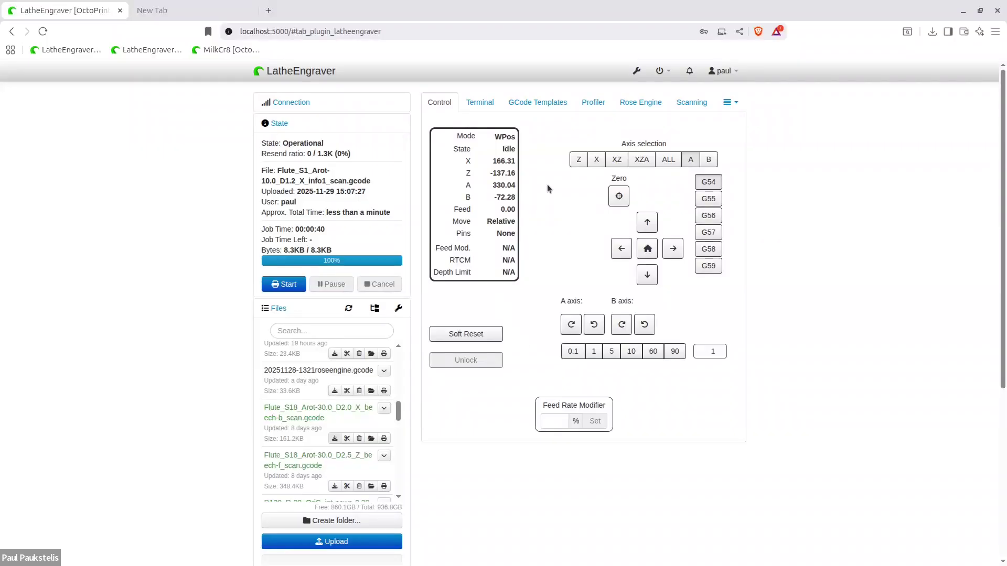
pyautogui.click(594, 102)
pyautogui.click(508, 138)
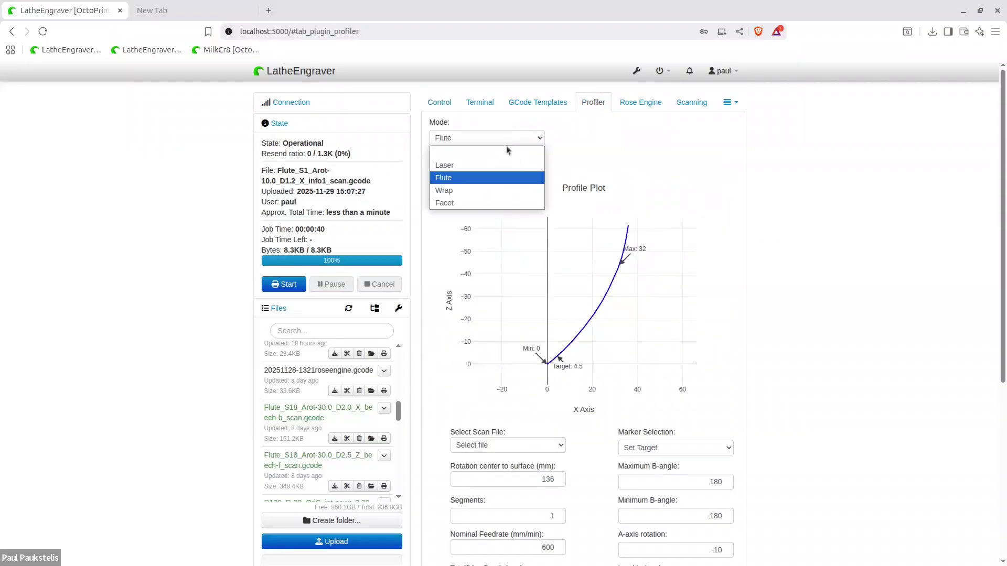
pyautogui.click(484, 208)
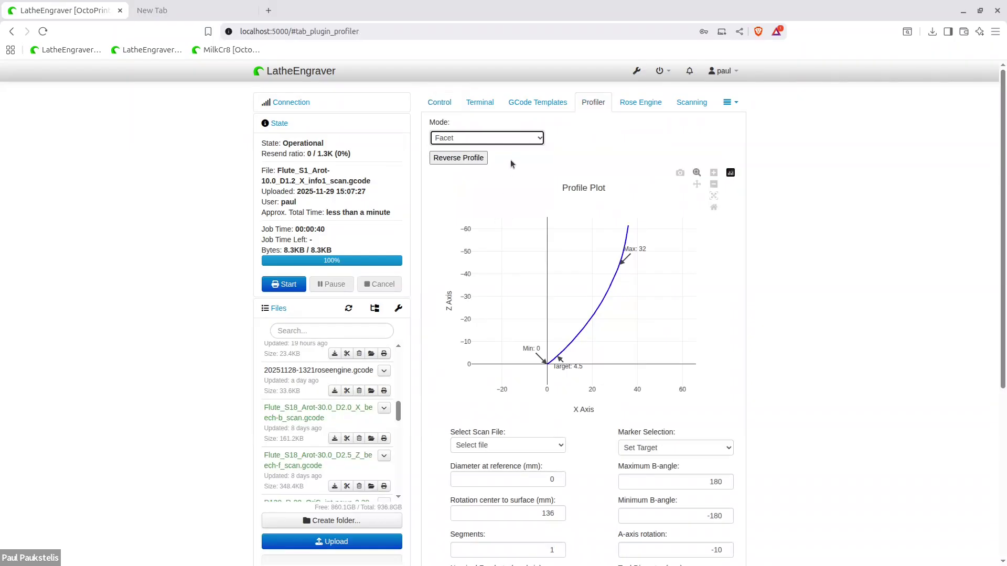
pyautogui.click(516, 143)
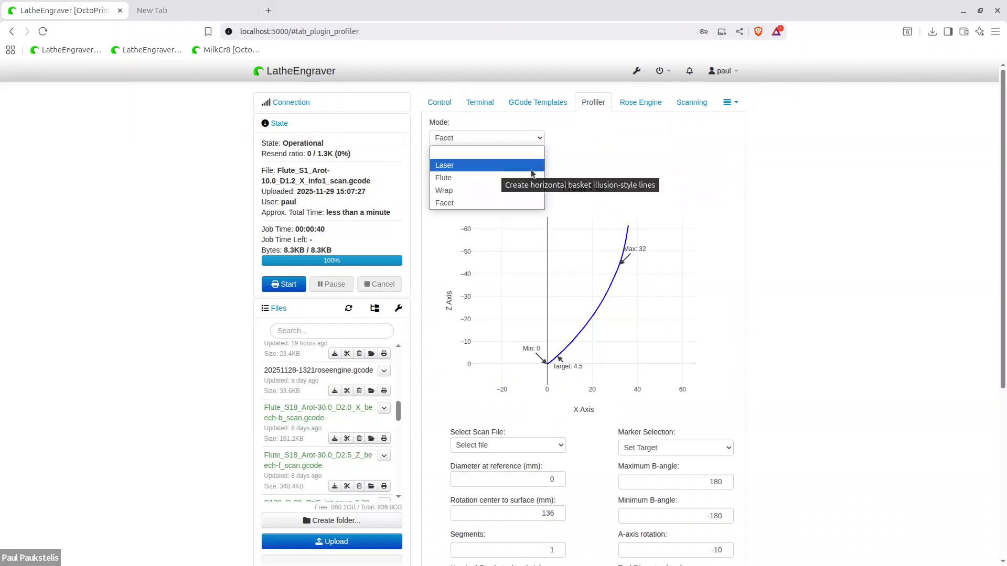
pyautogui.click(793, 216)
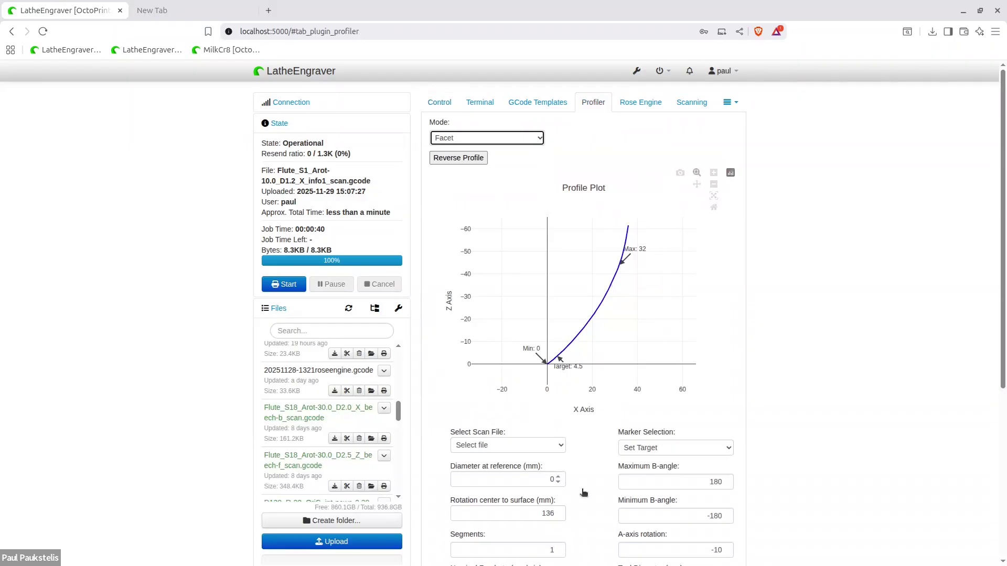
pyautogui.scroll(-4, 584, 493)
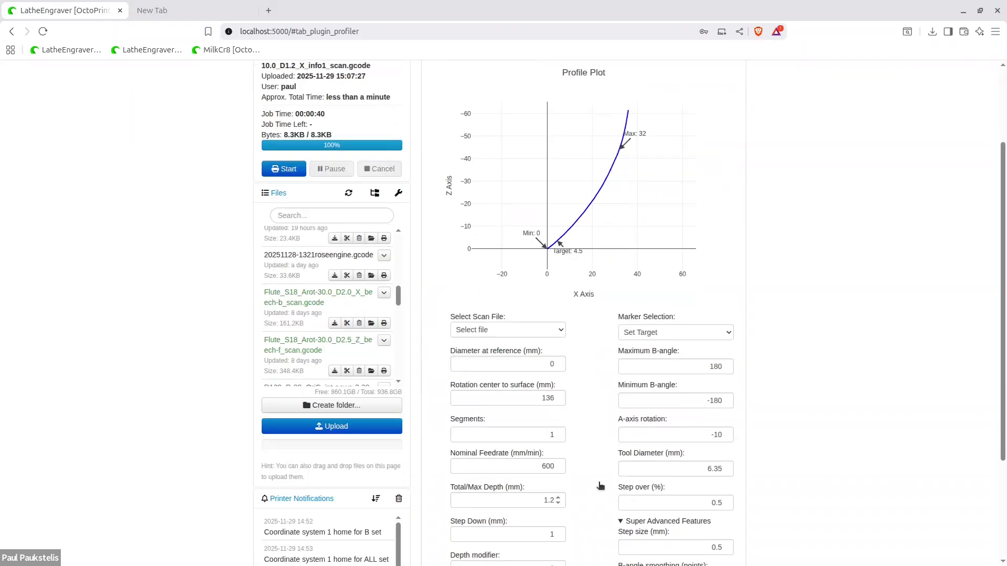
pyautogui.moveTo(600, 486)
pyautogui.scroll(2, 622, 338)
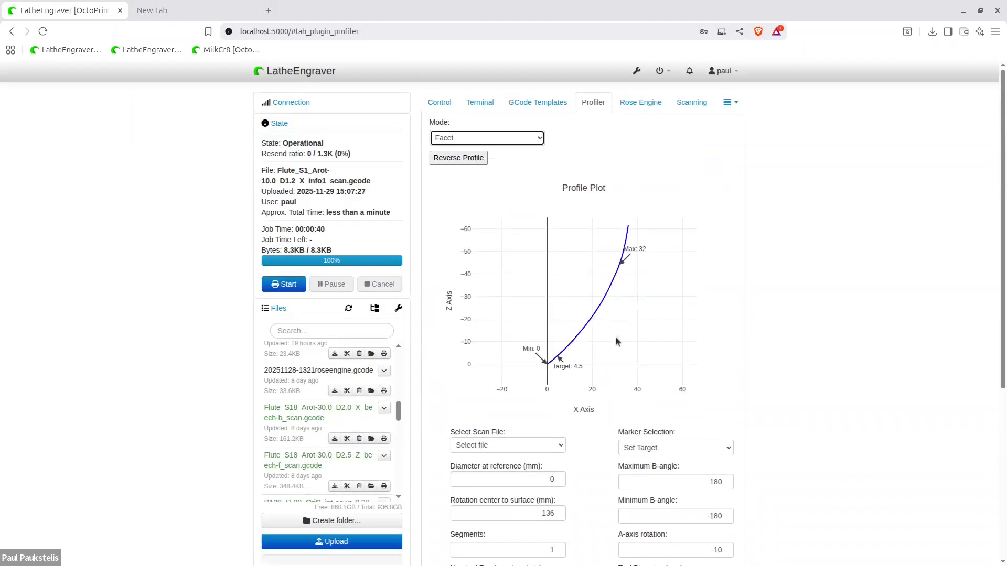
# Step: Return to the machine controls, jog Z to -62.56 and zero the A axis
pyautogui.click(439, 102)
pyautogui.press('Right')
pyautogui.press('Right')
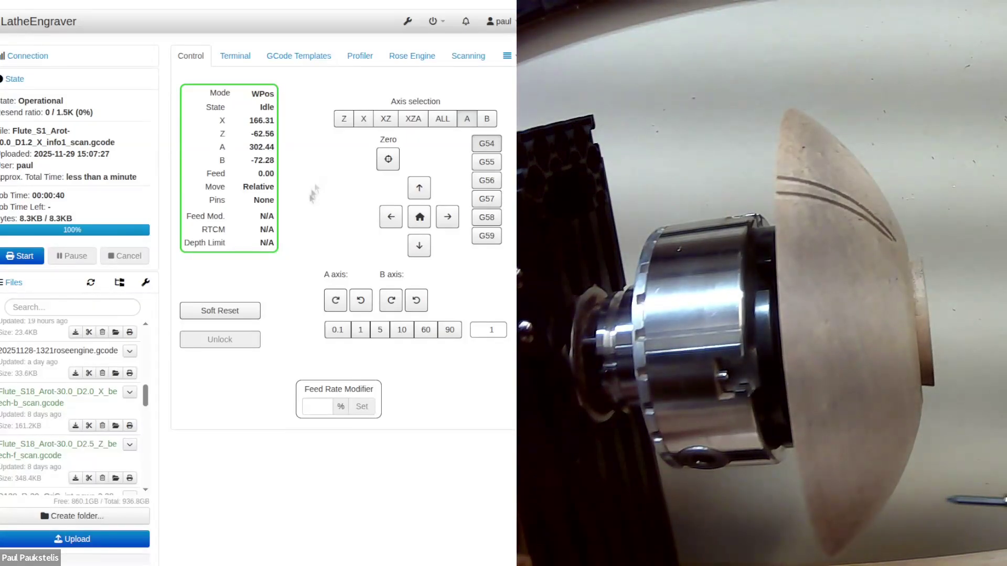
pyautogui.click(388, 160)
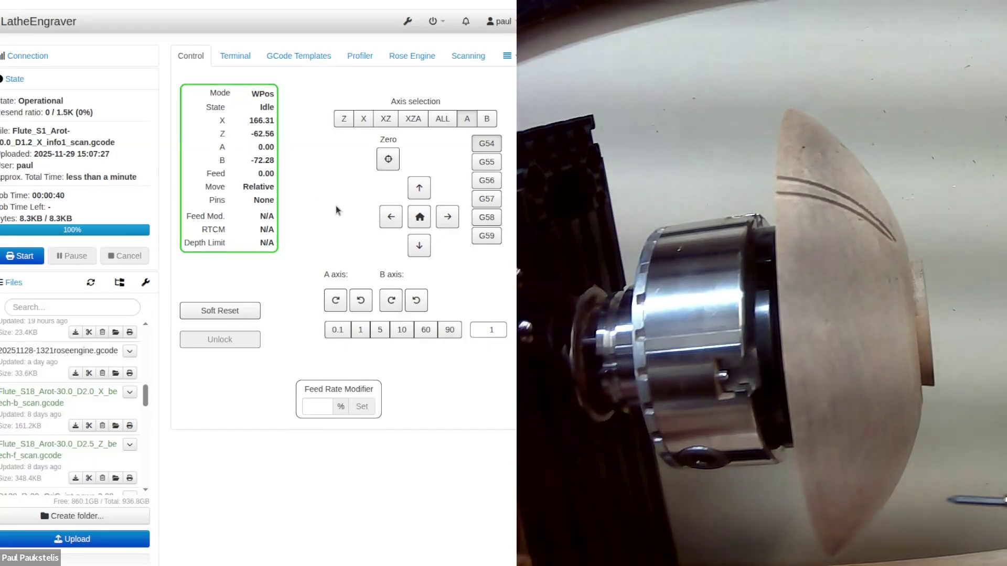
# Step: Reload the Profiler page, load the X_info1_scan.txt scan and set the mode to Wrap
pyautogui.click(366, 61)
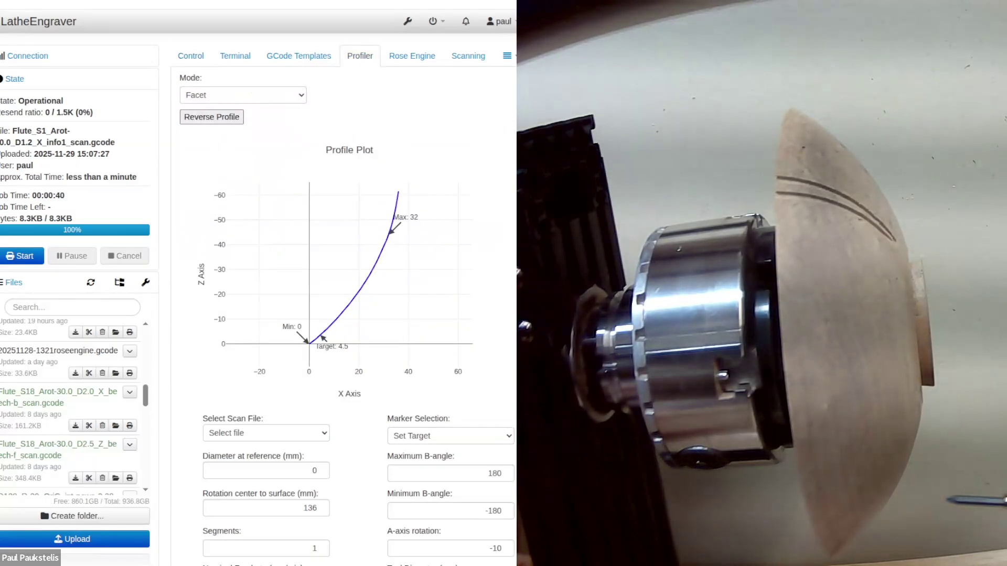
pyautogui.press('F5')
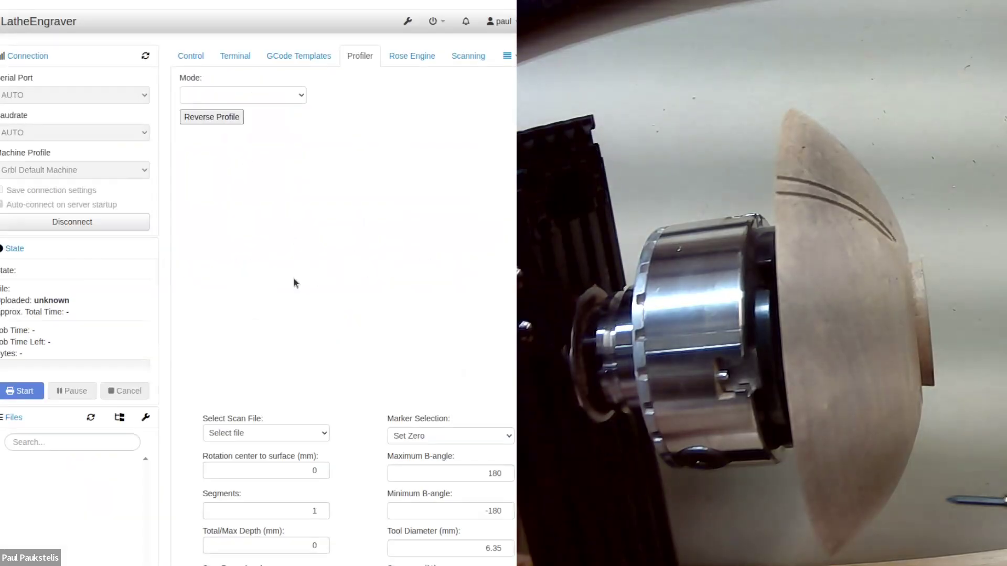
pyautogui.click(300, 433)
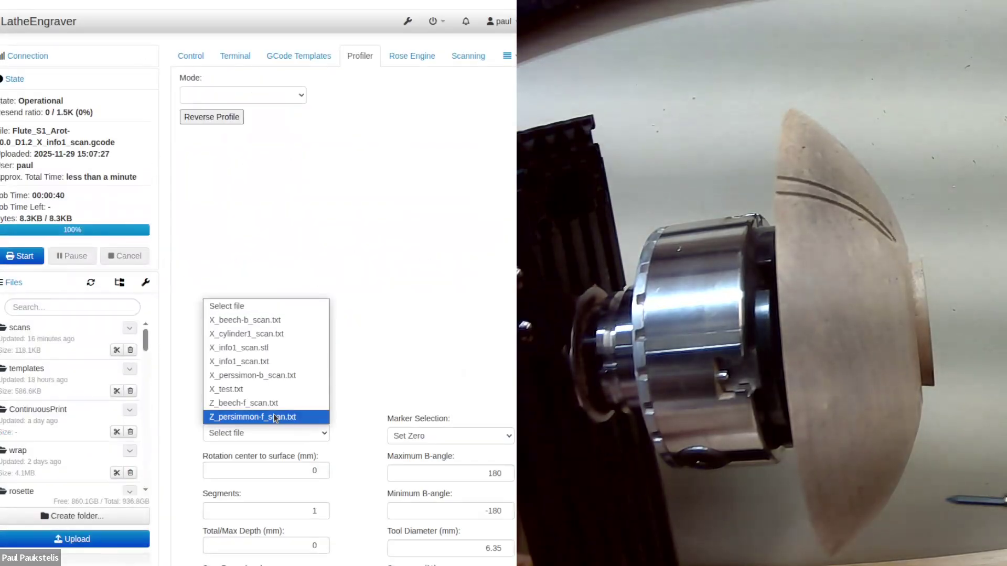
pyautogui.click(249, 362)
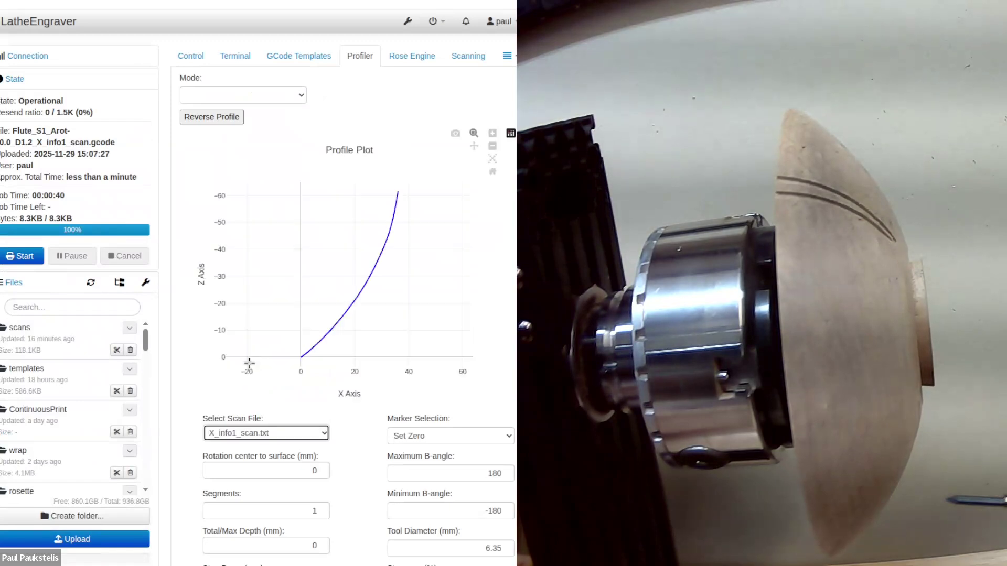
pyautogui.click(283, 95)
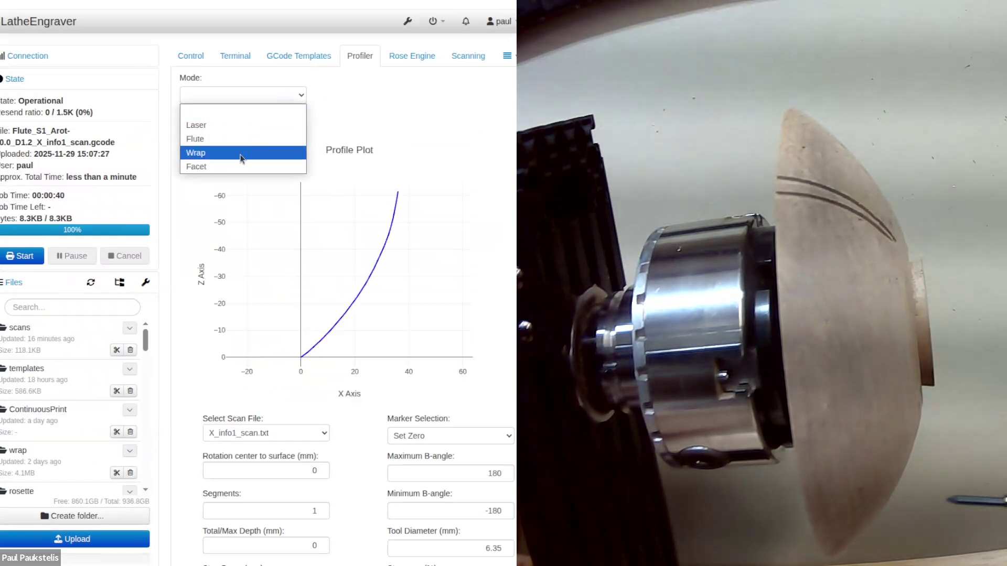
pyautogui.click(240, 154)
pyautogui.scroll(-2, 354, 454)
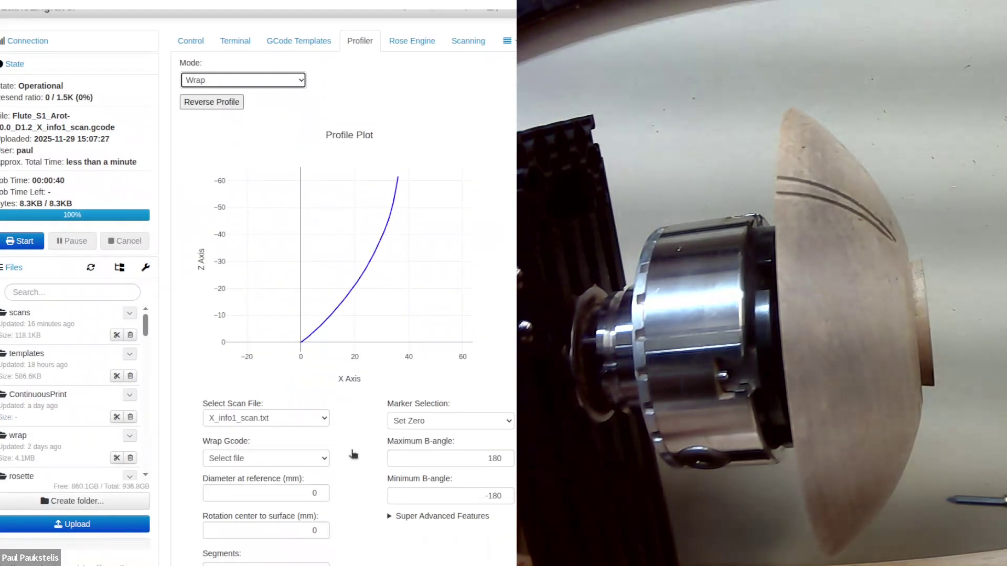
# Step: Set a 170 mm reference diameter at the profile's origin, a 136 mm rotation center to surface, and hex-30.gcode as the wrap G-code
pyautogui.click(301, 445)
pyautogui.write('17')
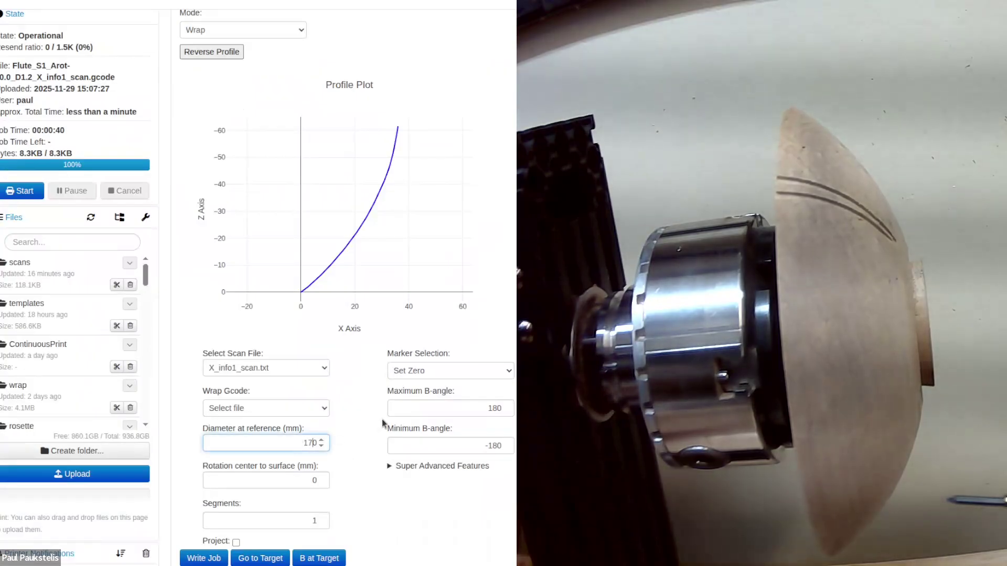
pyautogui.click(420, 371)
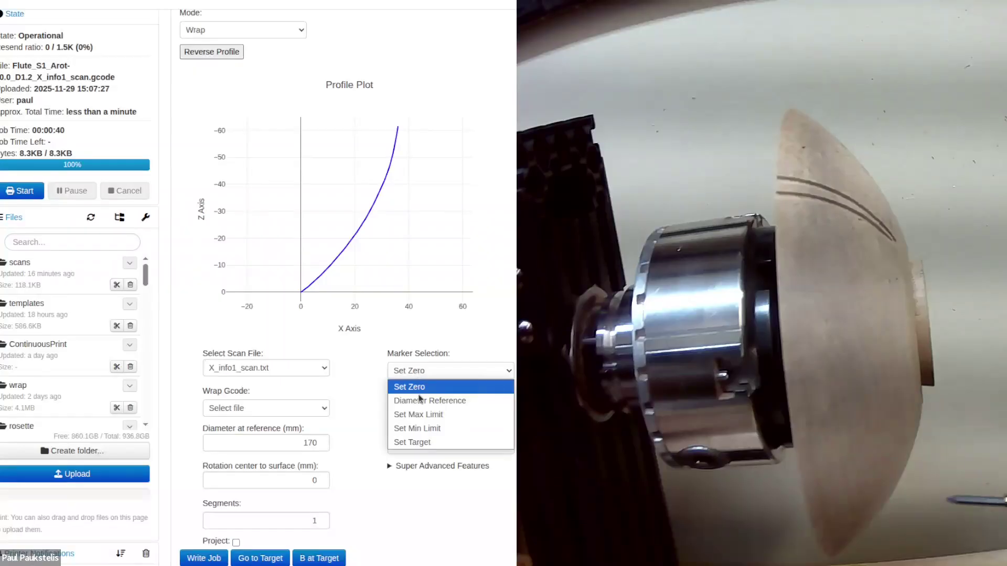
pyautogui.click(419, 401)
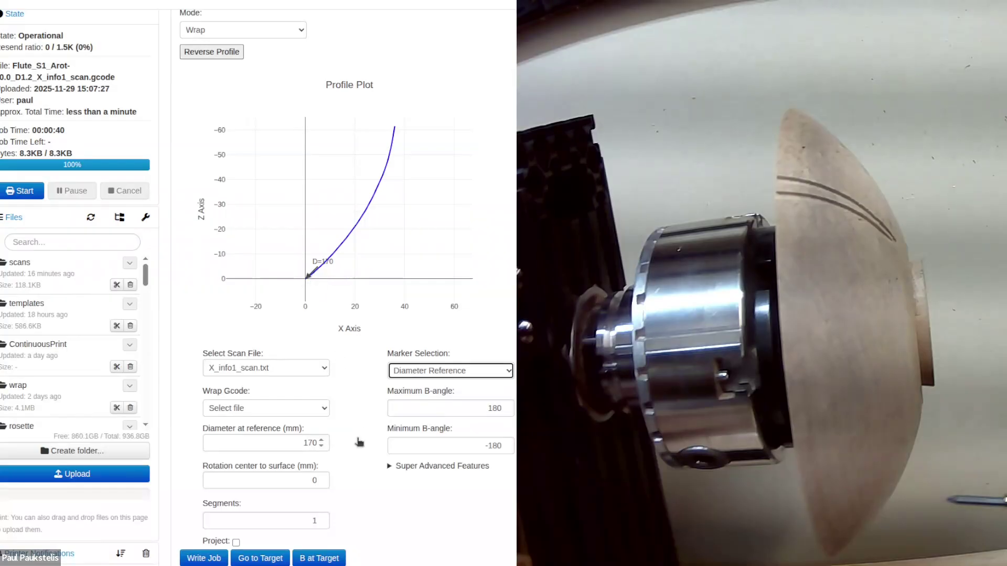
pyautogui.moveTo(302, 483); pyautogui.dragTo(318, 483)
pyautogui.write('136')
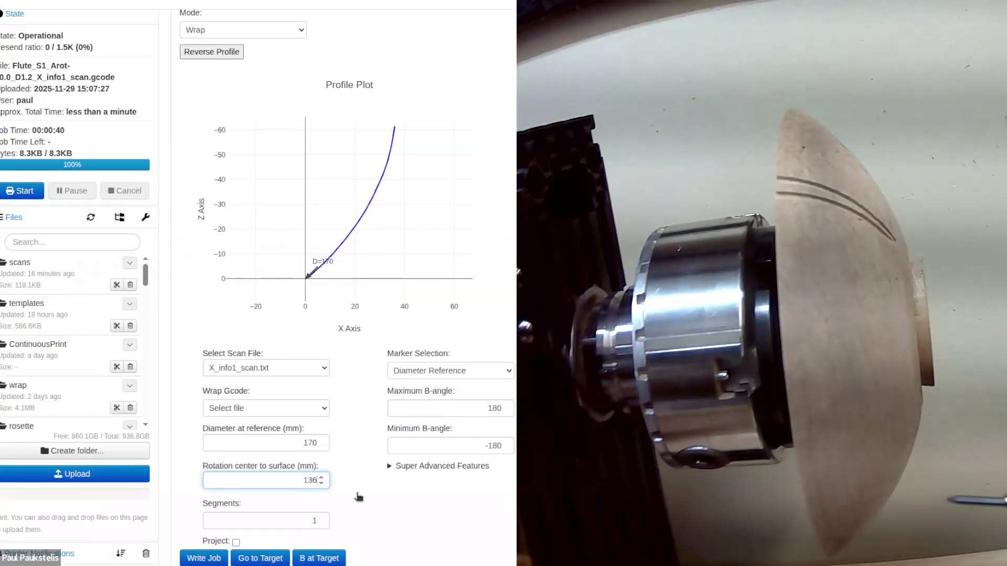
pyautogui.click(321, 405)
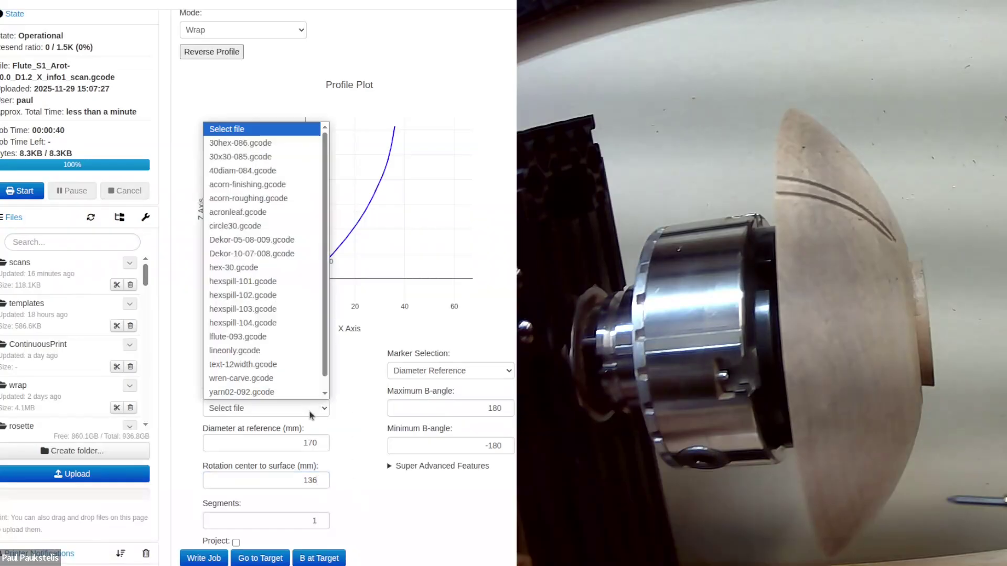
pyautogui.click(248, 268)
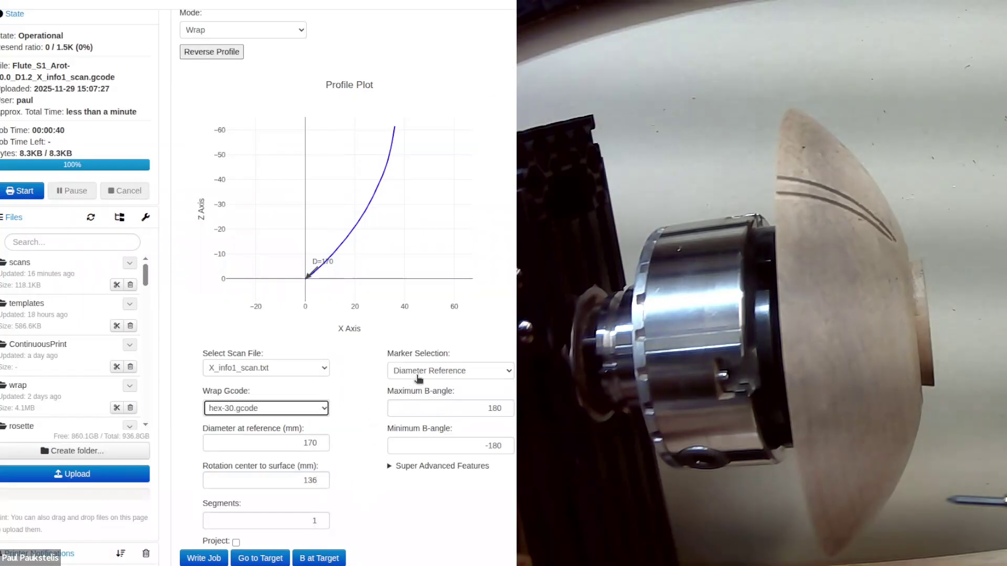
# Step: Mark the wrap limits on the profile plot, with the maximum at 27.5 and the minimum at 10
pyautogui.click(418, 374)
pyautogui.click(428, 415)
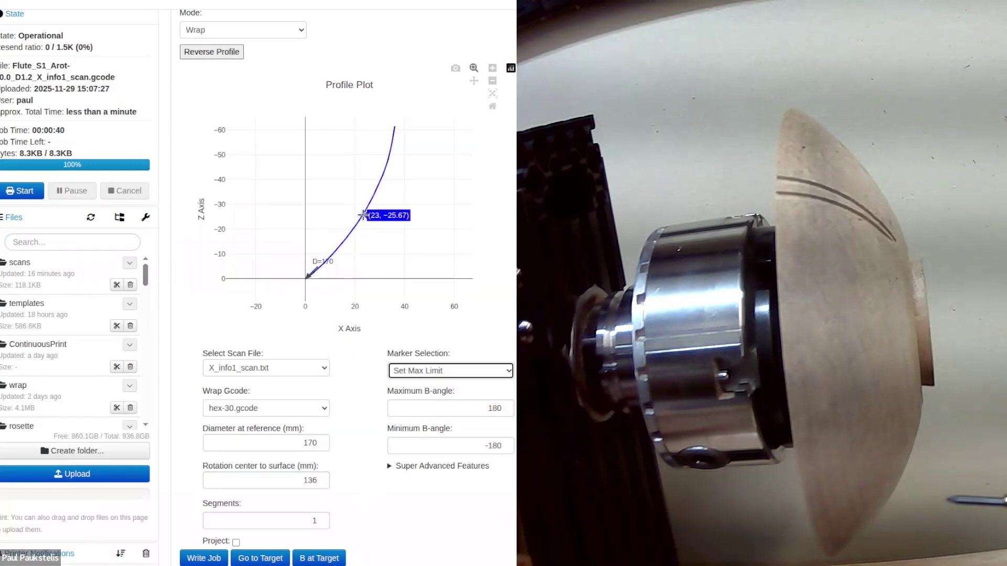
pyautogui.click(374, 192)
pyautogui.click(431, 372)
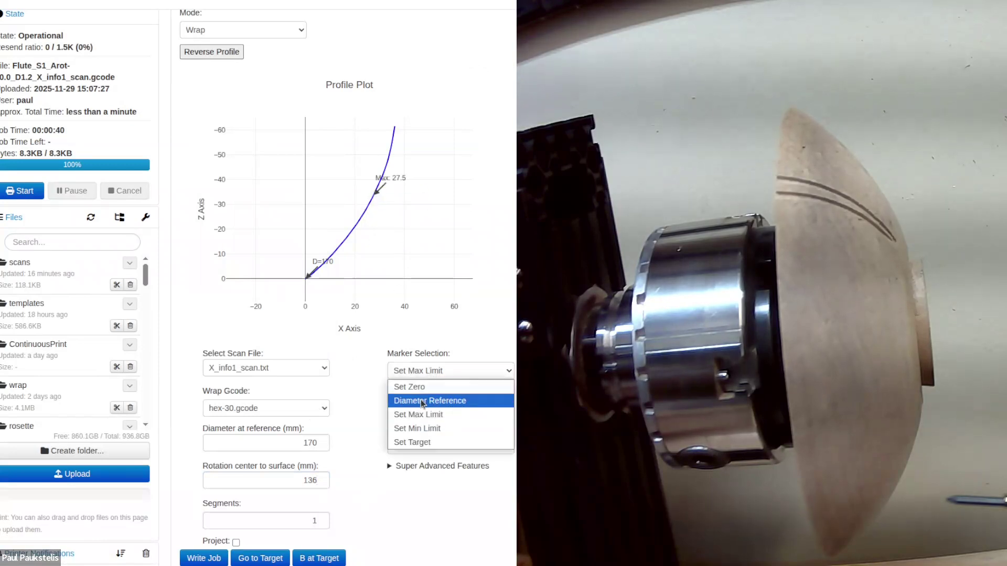
pyautogui.click(411, 427)
pyautogui.click(334, 247)
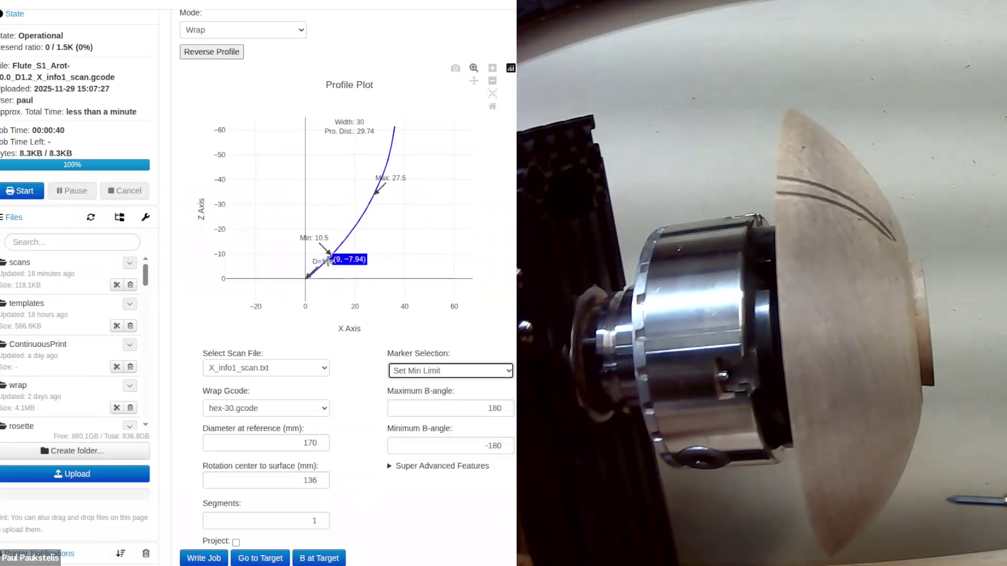
pyautogui.click(329, 256)
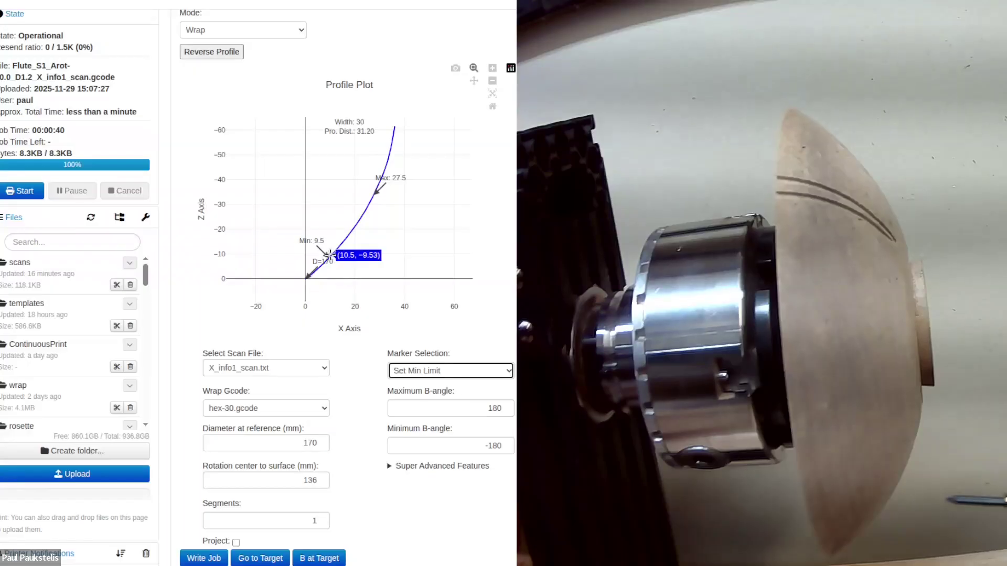
pyautogui.click(329, 256)
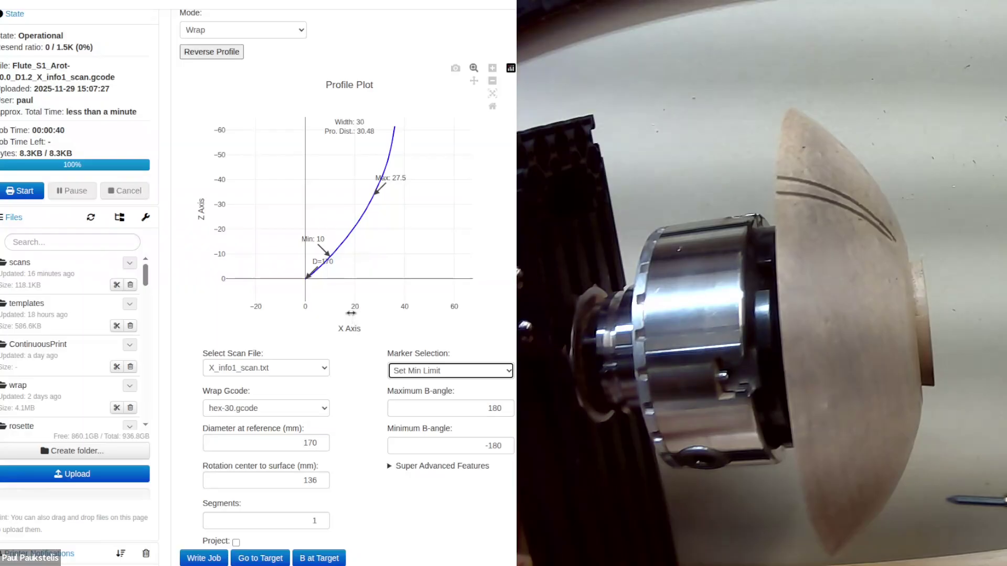
# Step: Write the wrap job, find Wrap_X_info1_scan_hex-30.gcode in the file list and run it
pyautogui.moveTo(377, 194)
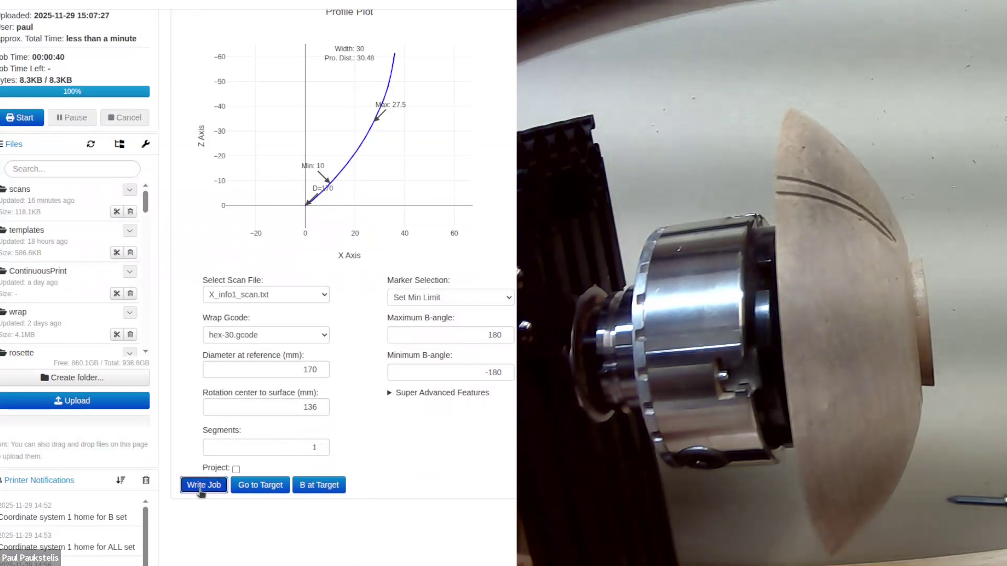
pyautogui.scroll(-2, 146, 353)
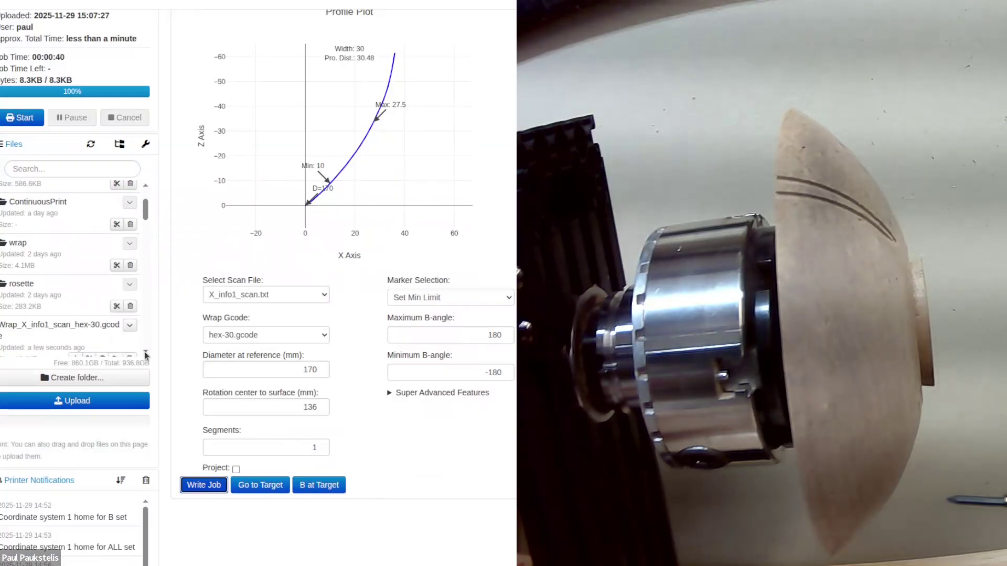
pyautogui.click(145, 353)
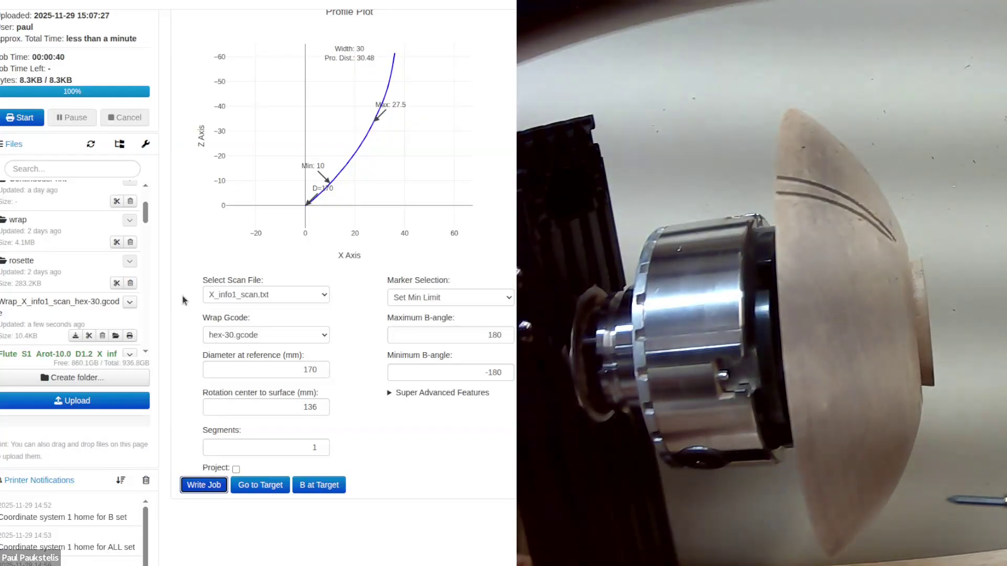
pyautogui.click(130, 336)
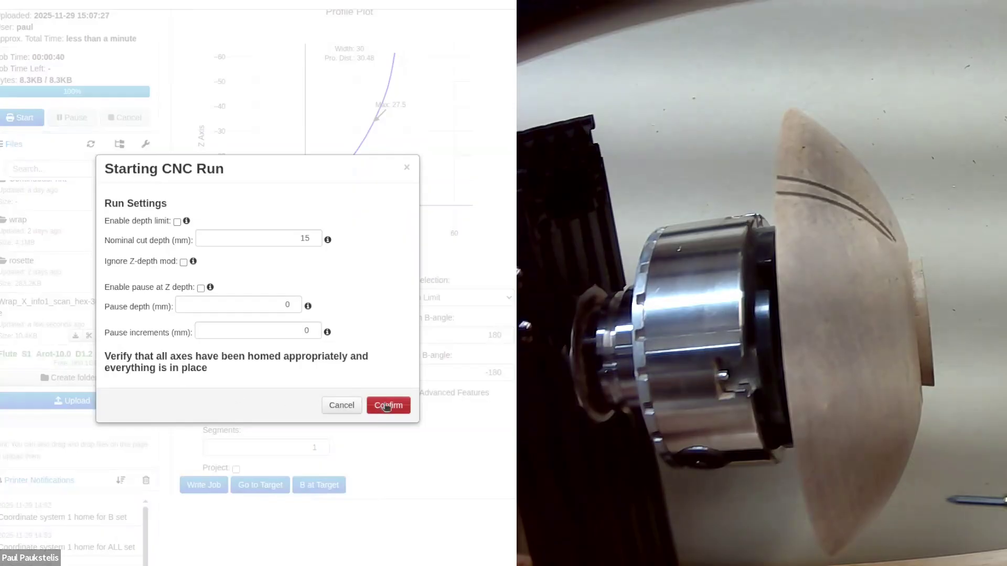
pyautogui.click(389, 406)
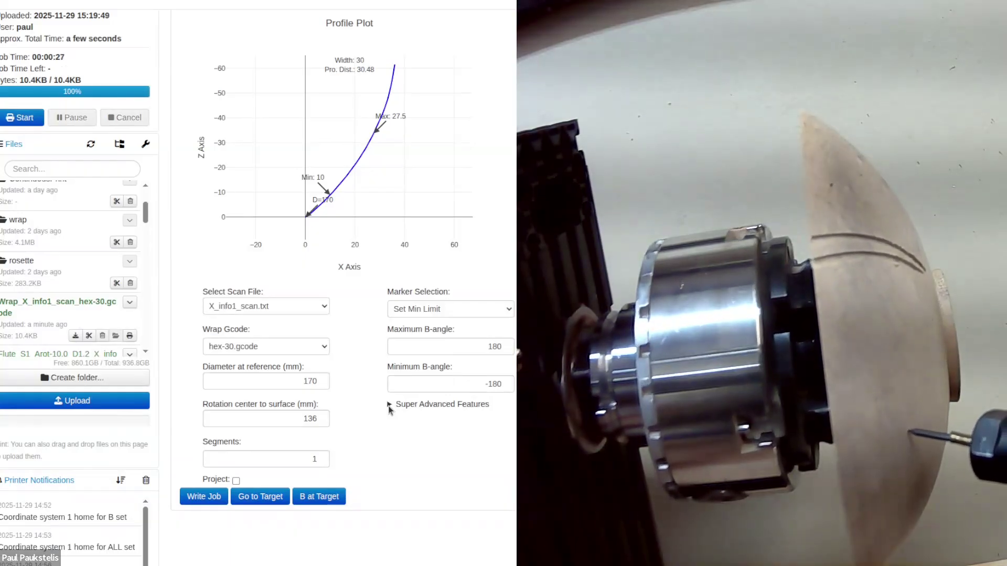
# Step: Expand the Super Advanced Features and run the hex-30 wrap job again
pyautogui.click(388, 405)
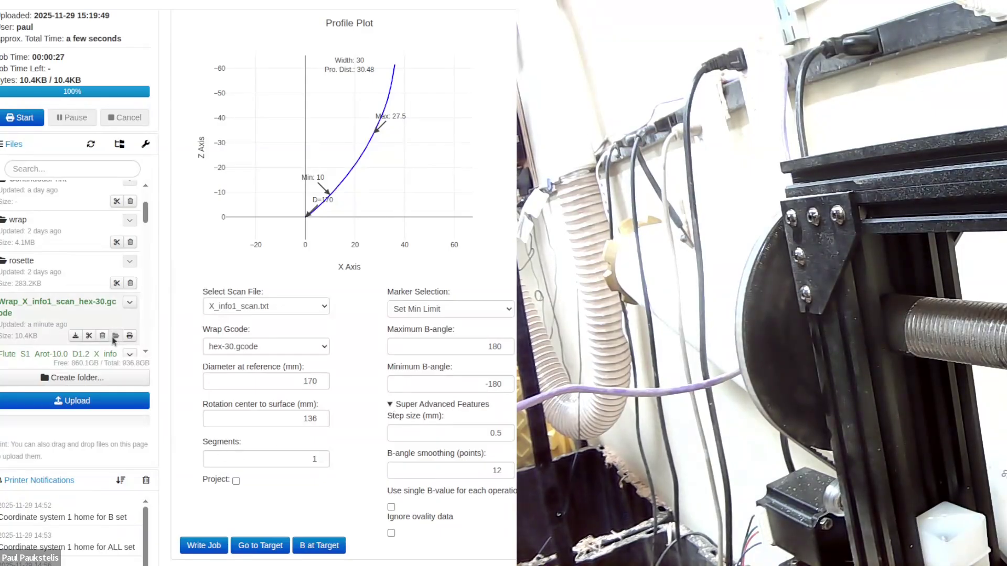
pyautogui.click(134, 337)
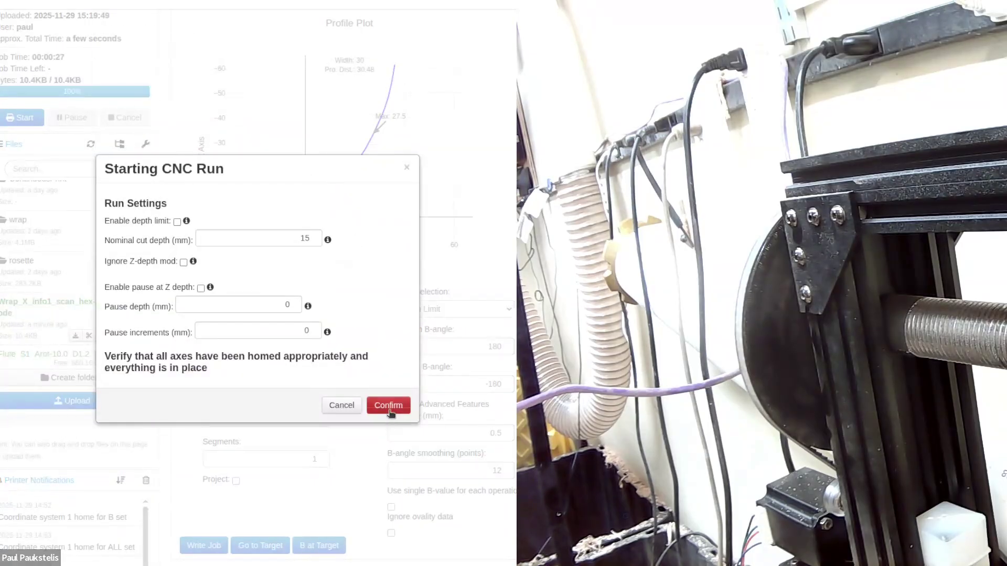
pyautogui.click(388, 406)
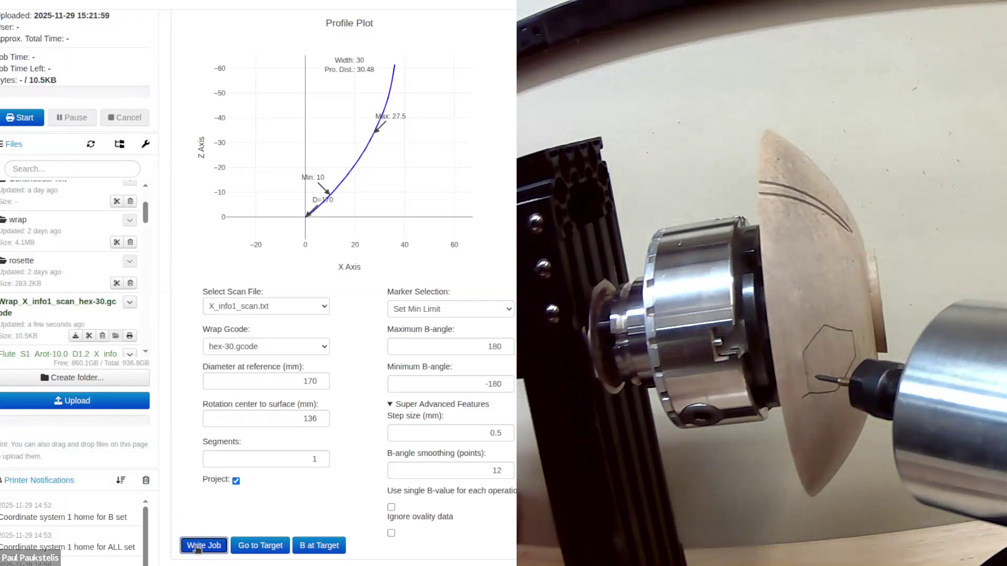
# Step: Enable Project, rewrite the hex-30 wrap job and run the projected version
pyautogui.click(129, 336)
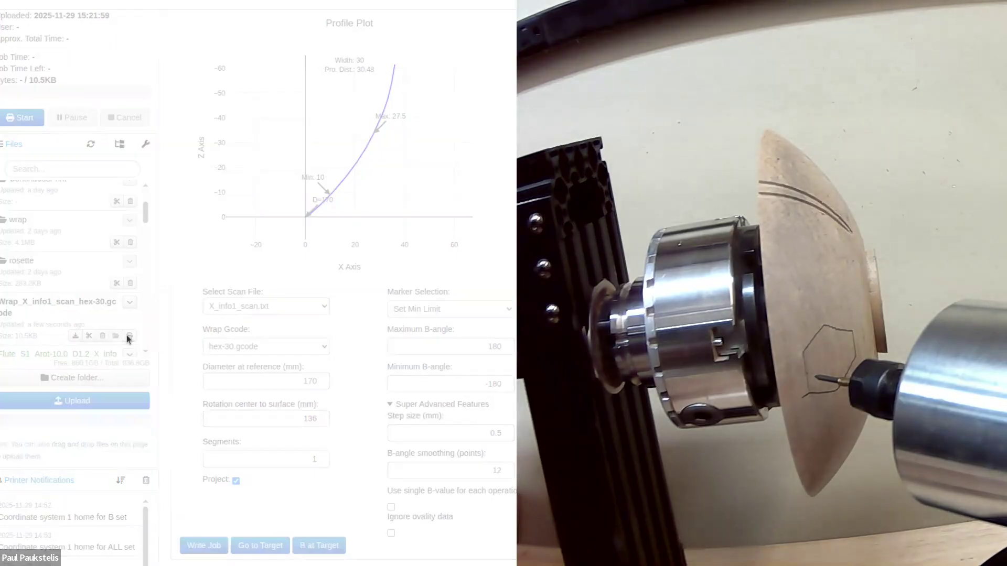
pyautogui.click(382, 408)
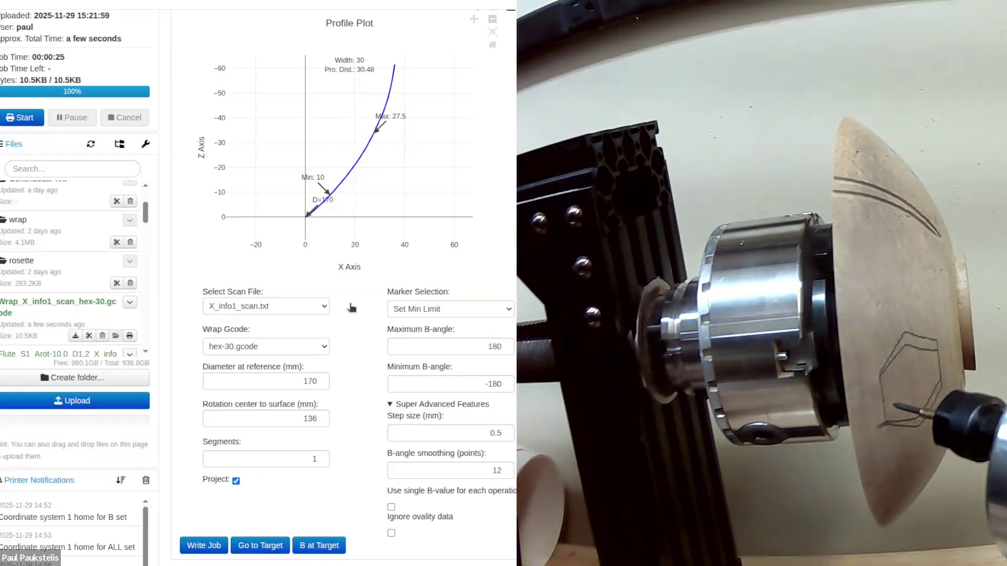
pyautogui.click(312, 346)
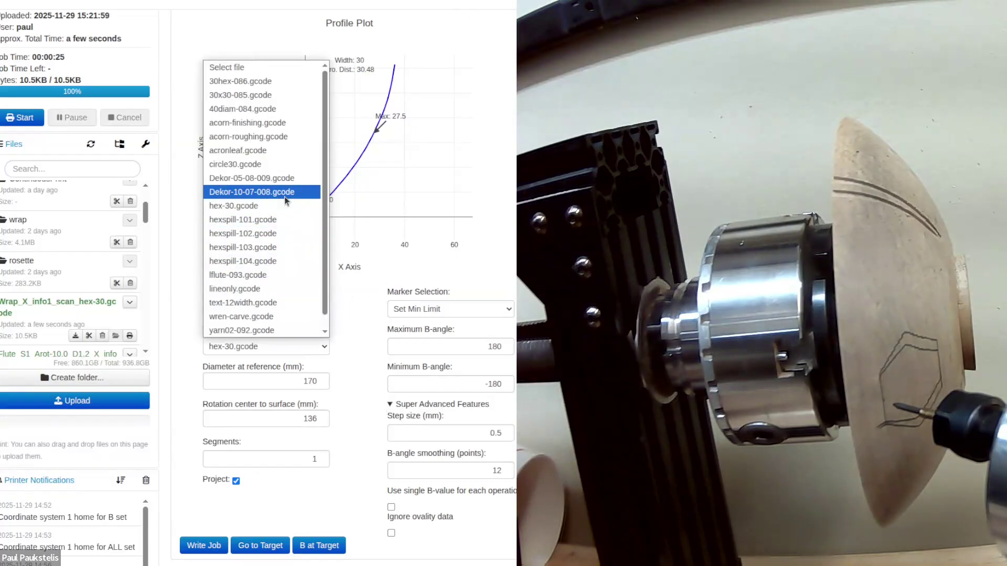
pyautogui.scroll(-1, 286, 201)
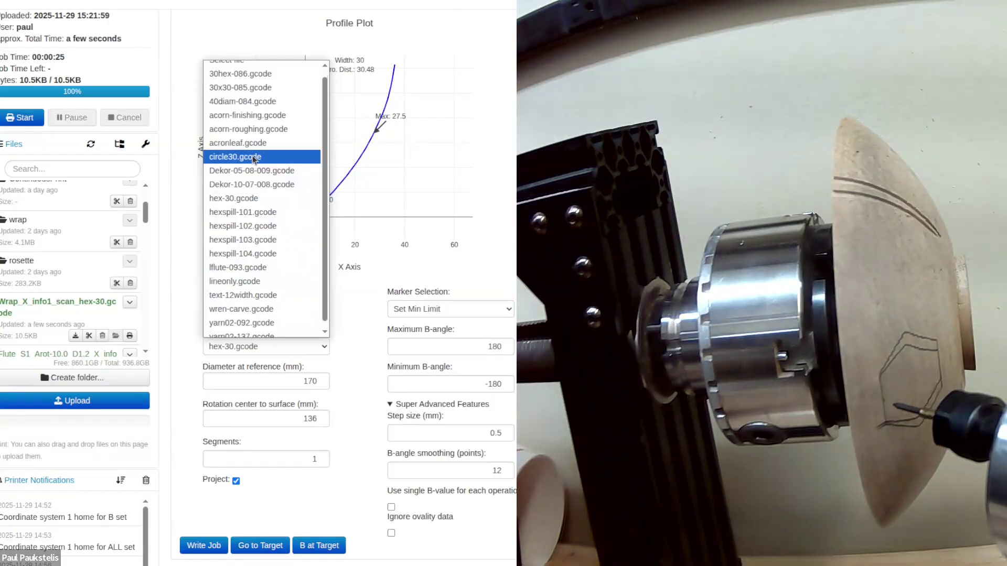
pyautogui.click(355, 484)
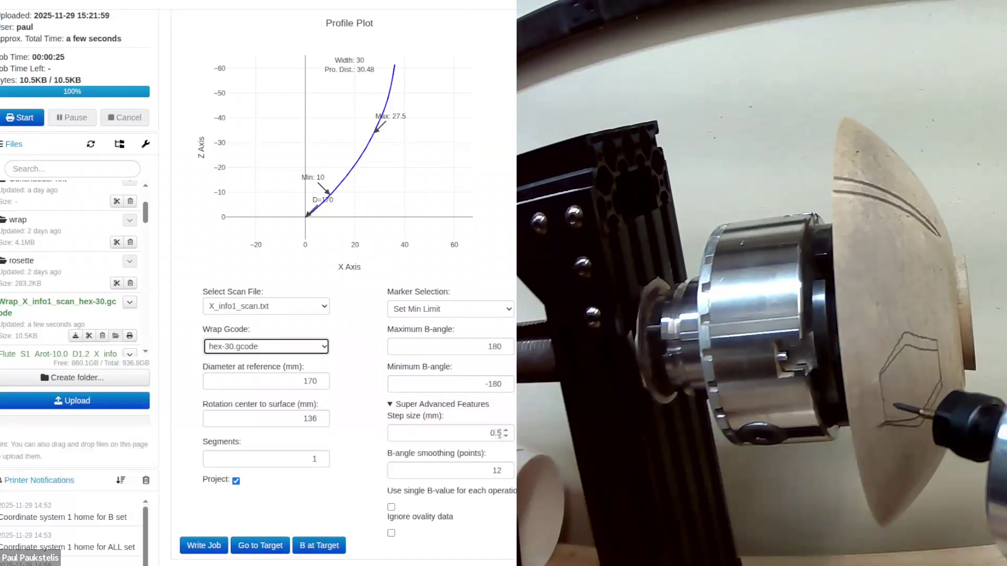
# Step: Set the step size to 0.25 mm and B-angle smoothing to 6 points, and write the job with Project enabled
pyautogui.click(496, 436)
pyautogui.moveTo(497, 435); pyautogui.dragTo(502, 440)
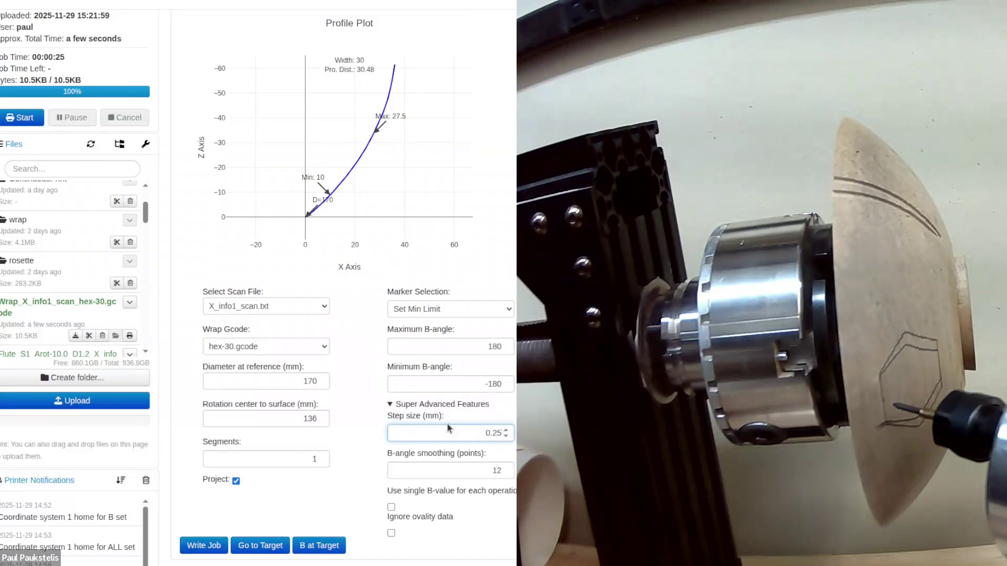
pyautogui.click(373, 444)
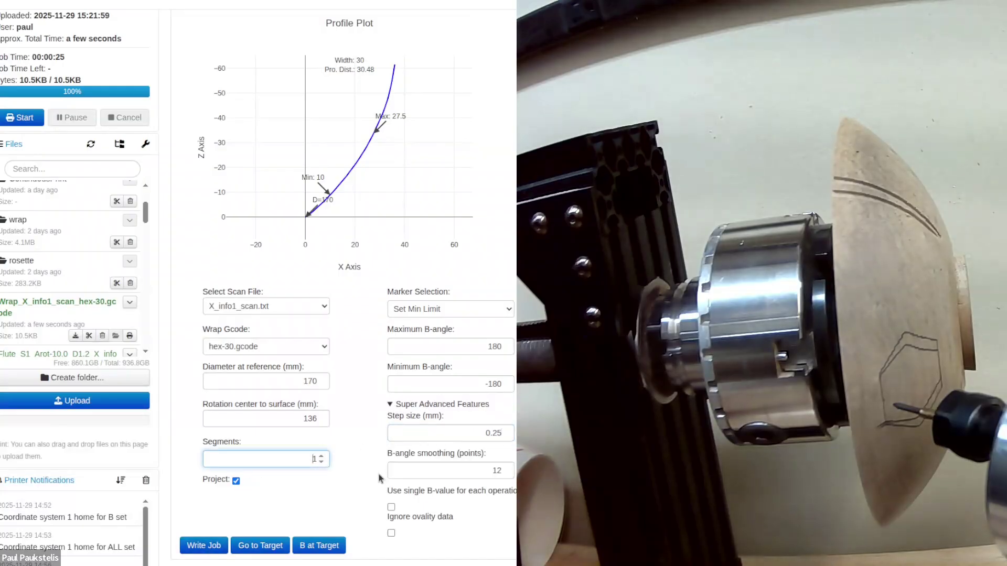
pyautogui.moveTo(486, 471); pyautogui.dragTo(515, 472)
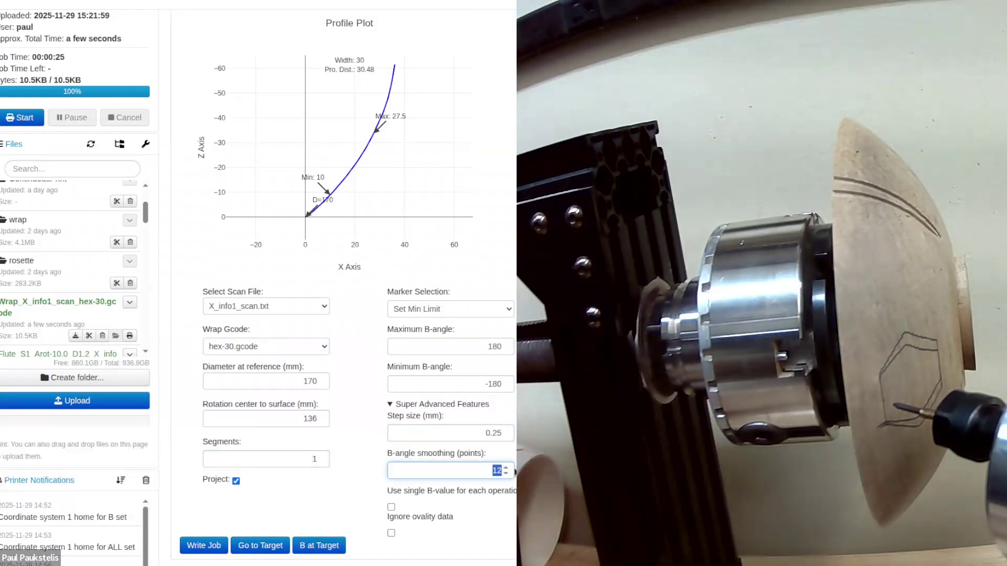
pyautogui.click(372, 481)
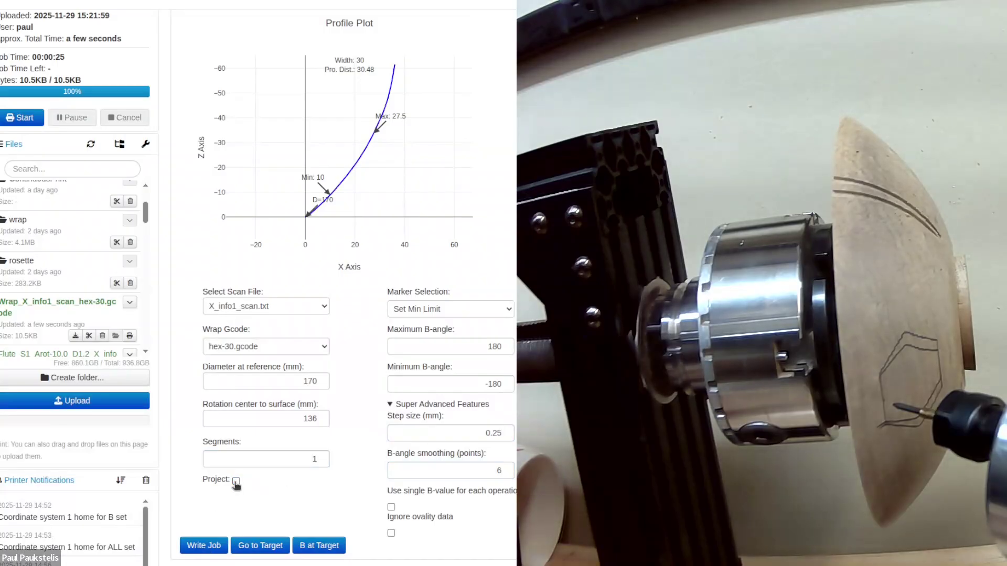
pyautogui.click(208, 546)
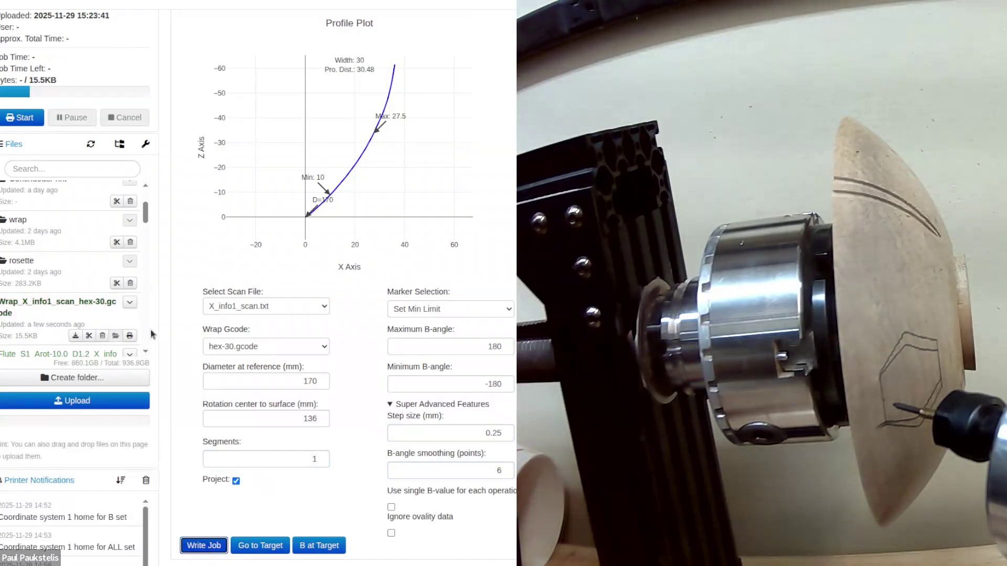
# Step: Run the rewritten Wrap_X_info1_scan_hex-30.gcode job with the run settings as they are
pyautogui.click(129, 336)
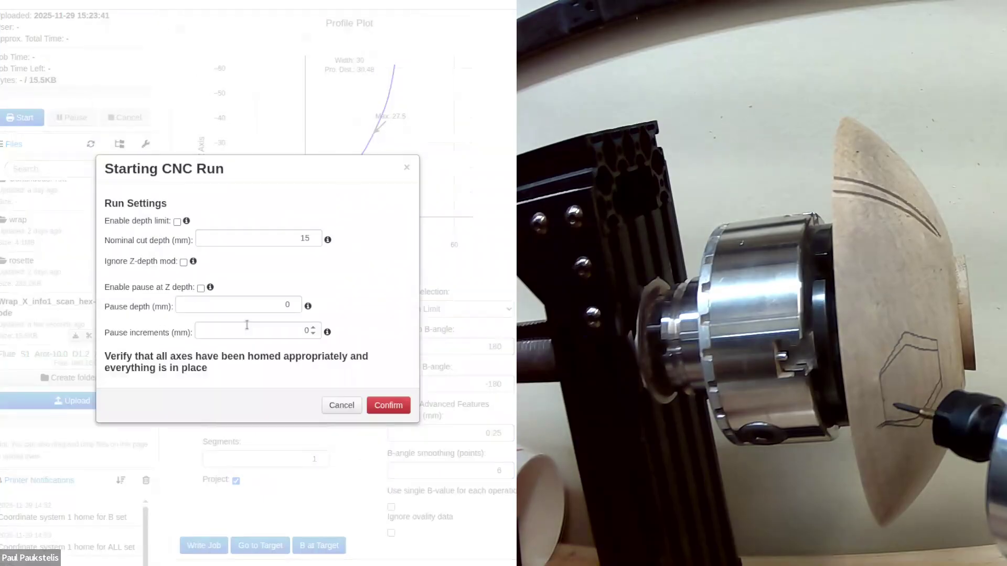
pyautogui.click(388, 405)
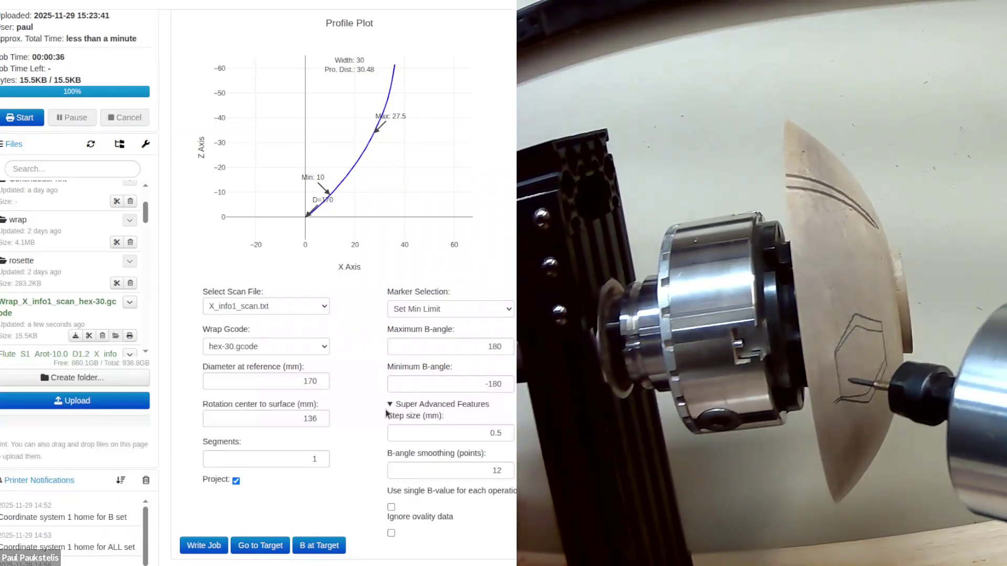
# Step: Choose circle30.gcode as the G-code to wrap onto the X_info1 scan
pyautogui.click(305, 347)
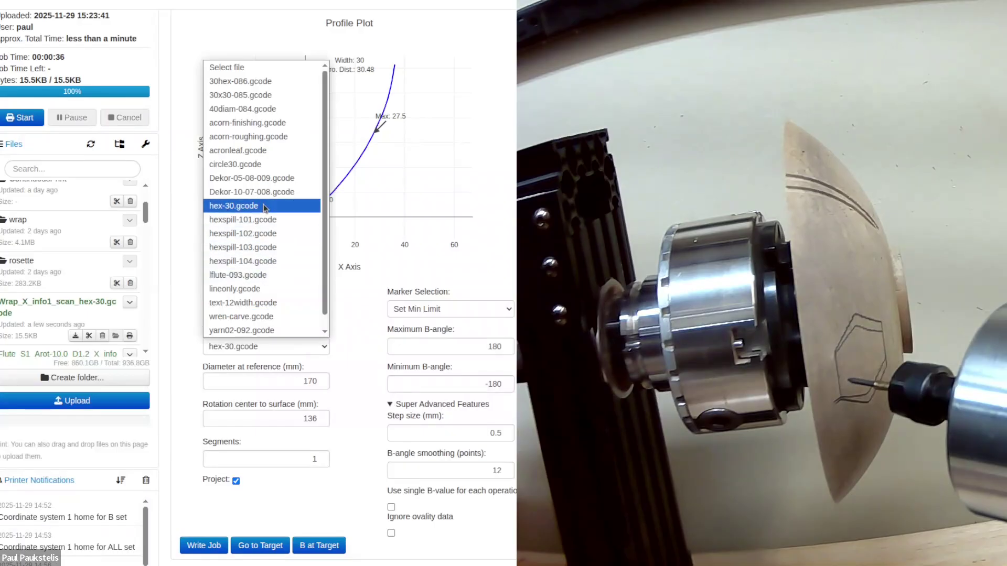
pyautogui.click(272, 165)
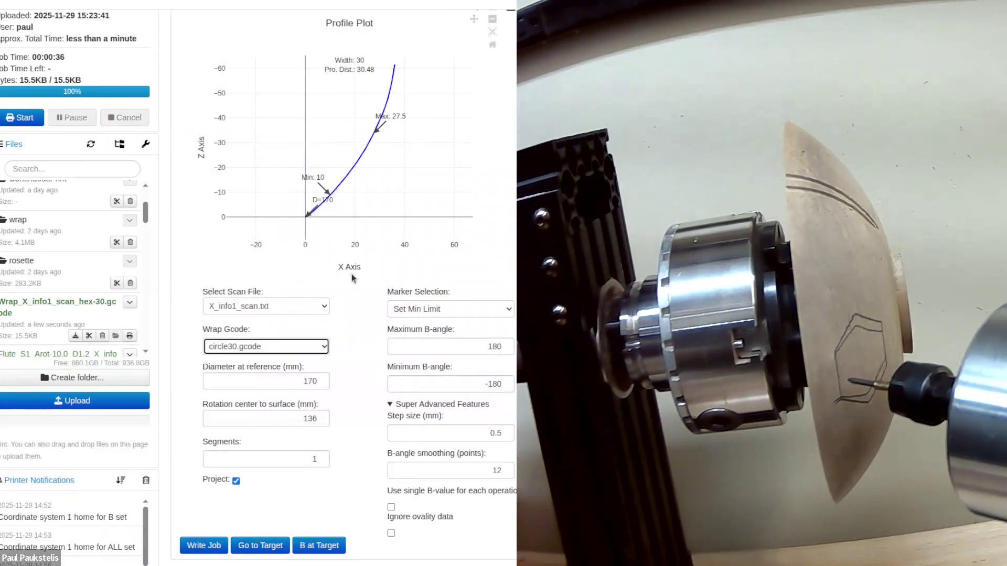
pyautogui.scroll(2, 352, 277)
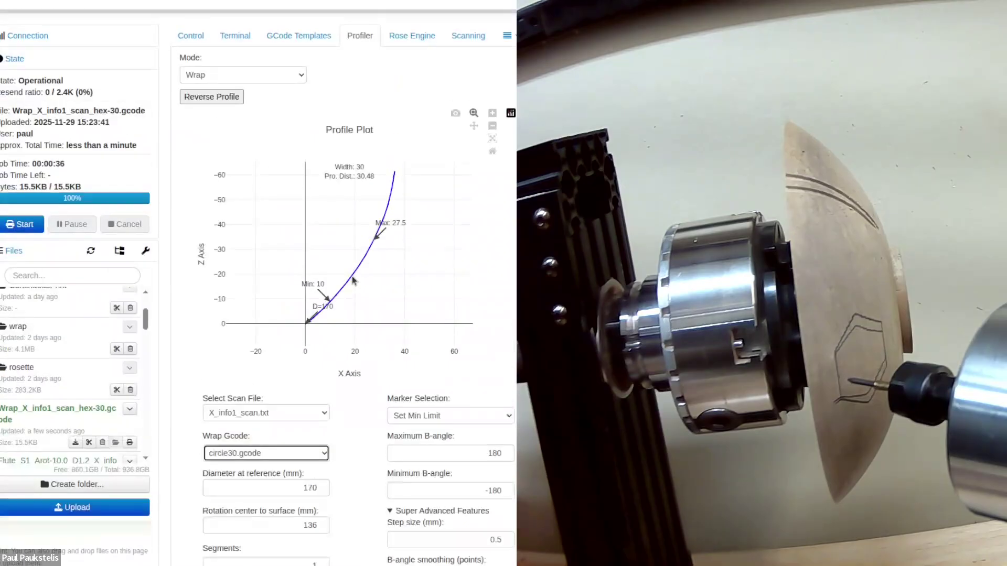
pyautogui.scroll(-3, 352, 277)
pyautogui.scroll(2, 352, 276)
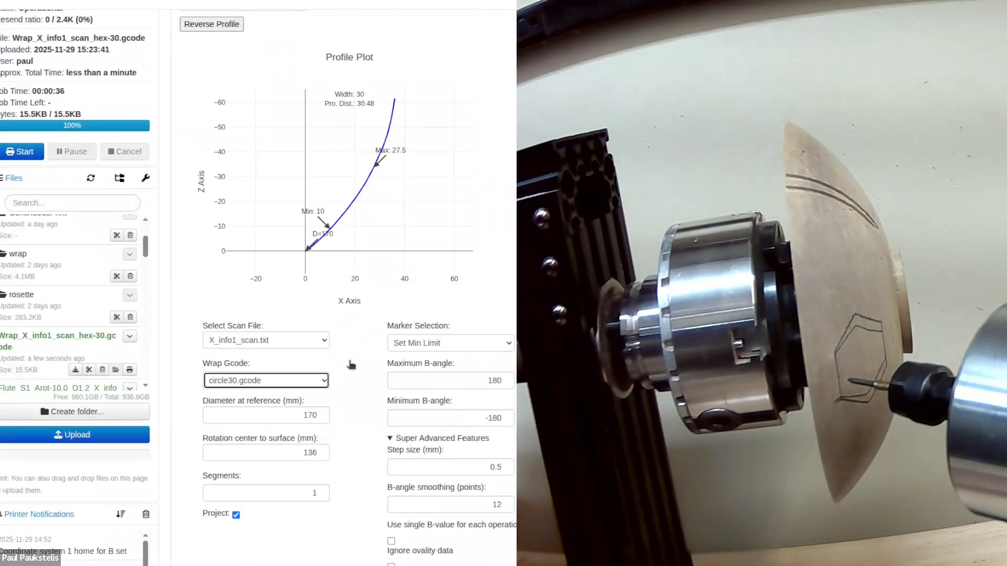
pyautogui.scroll(-2, 313, 556)
# Step: Write the projected circle job and run Wrap_X_info1_scan_circle30.gcode with the default run settings
pyautogui.click(211, 496)
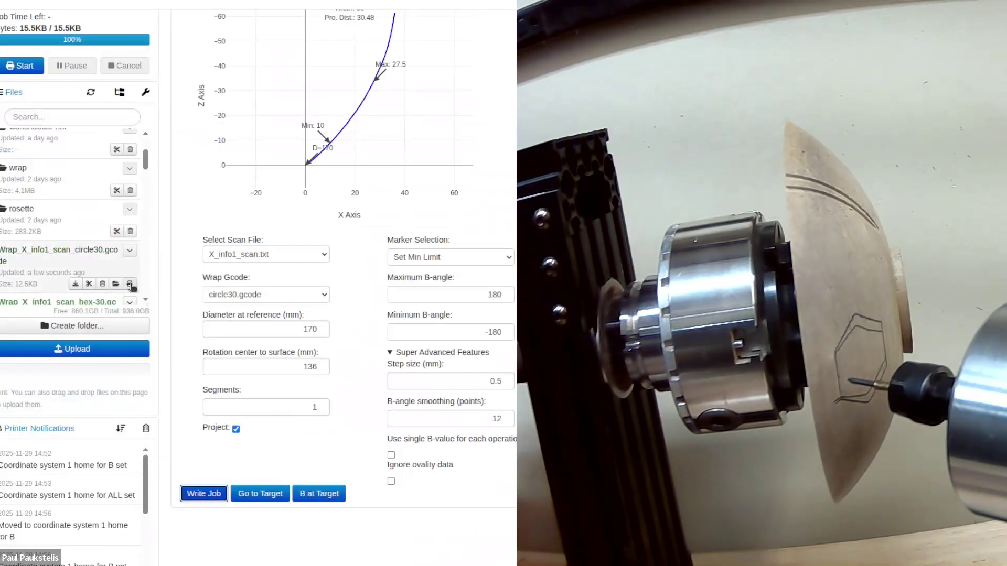
pyautogui.click(130, 284)
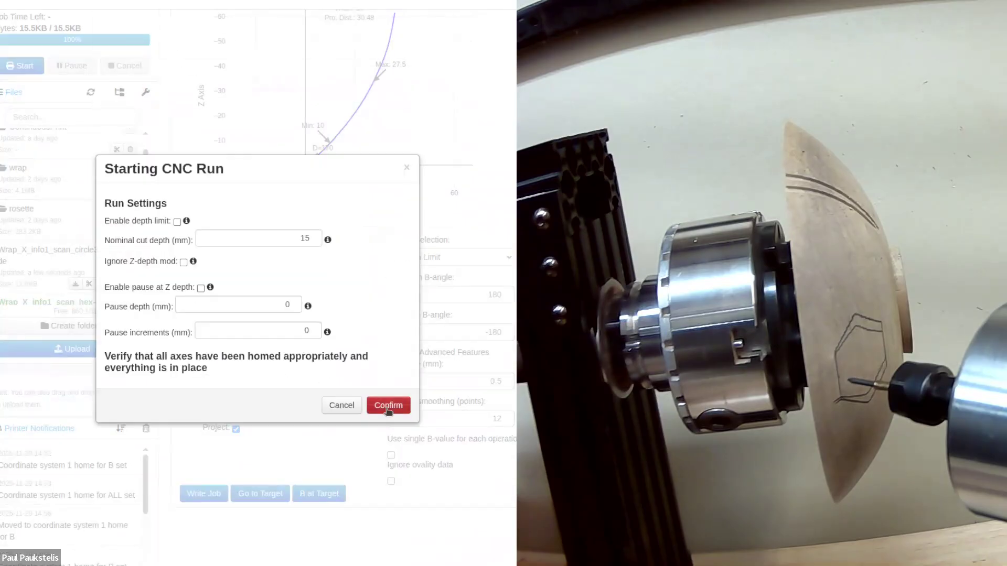
pyautogui.click(388, 406)
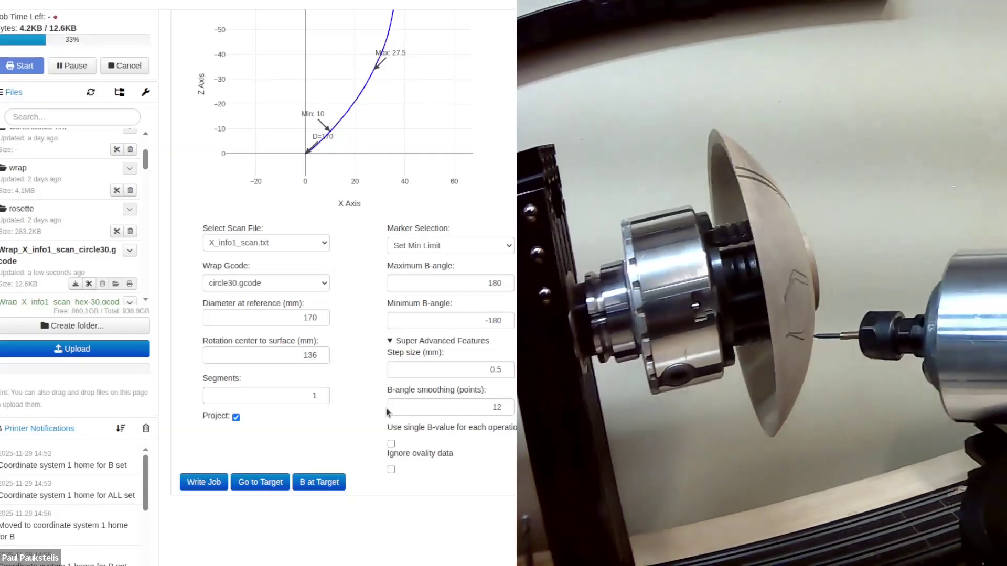